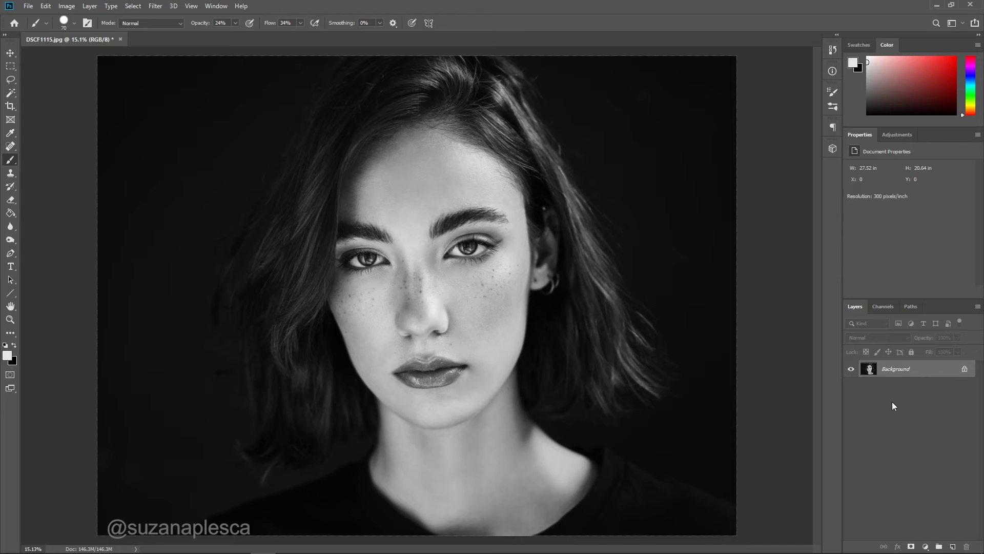
Step: Create two Curves adjustment layers above the Background and group them in a folder named Dodge Burn
{"action": "left_click", "coordinate": [925, 547]}
{"action": "left_click", "coordinate": [924, 414]}
{"action": "key", "text": "ctrl+j"}
{"action": "left_click", "coordinate": [925, 393], "text": "shift"}
{"action": "left_click_drag", "start_coordinate": [925, 393], "coordinate": [938, 546]}
{"action": "double_click", "coordinate": [894, 366]}
{"action": "type", "text": "Dodge Burn"}
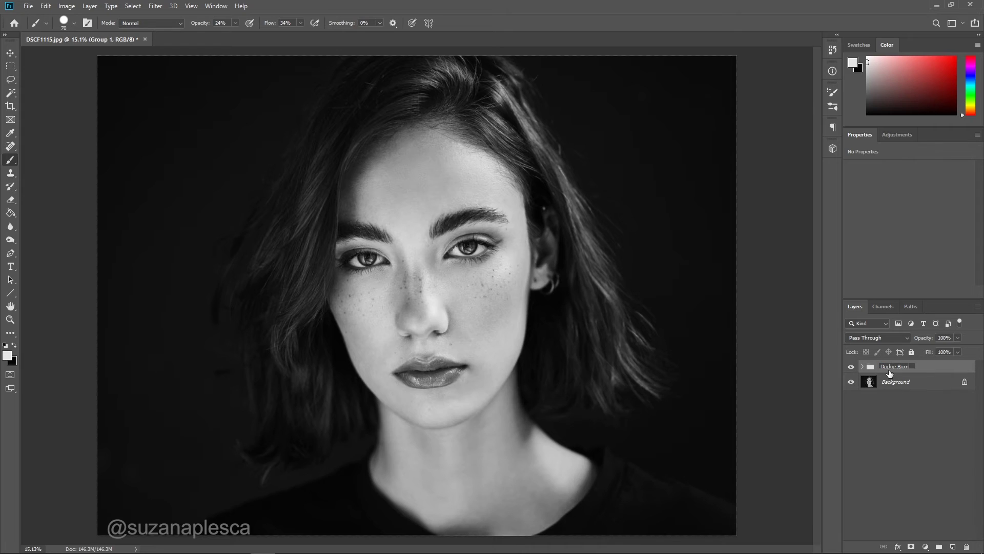
Step: Rename the upper Curves layer in the Dodge Burn group to D and the lower one to B
{"action": "left_click", "coordinate": [863, 366]}
{"action": "double_click", "coordinate": [923, 383]}
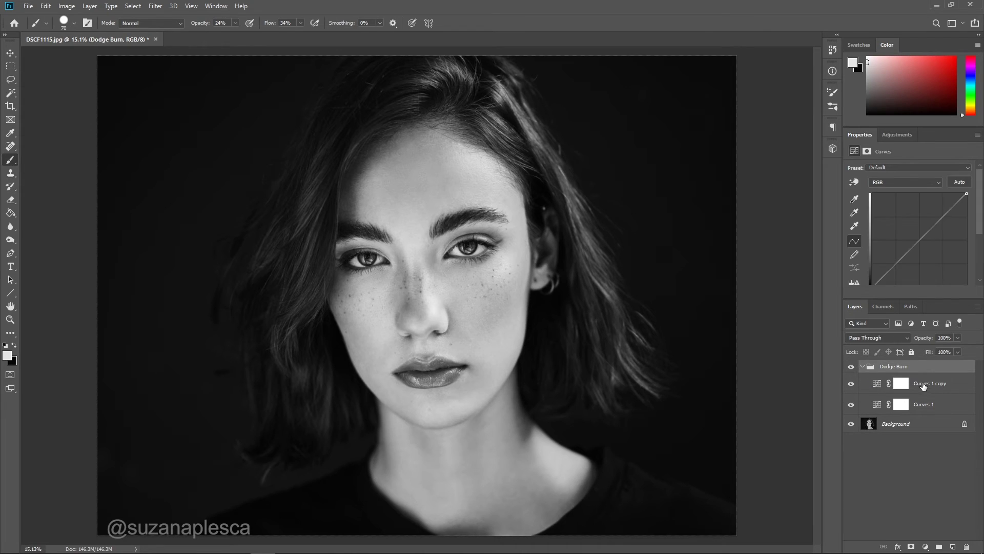
{"action": "type", "text": "D"}
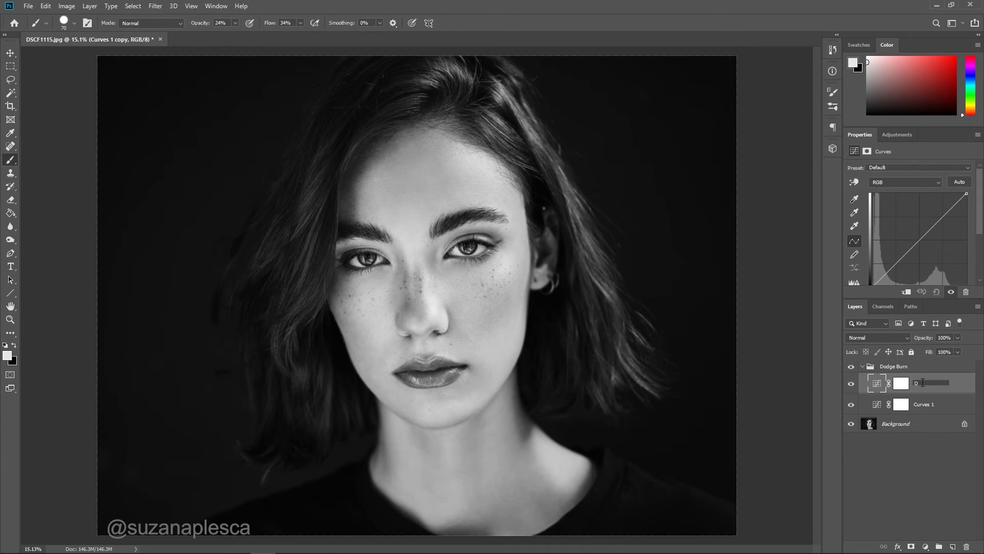
{"action": "double_click", "coordinate": [922, 405]}
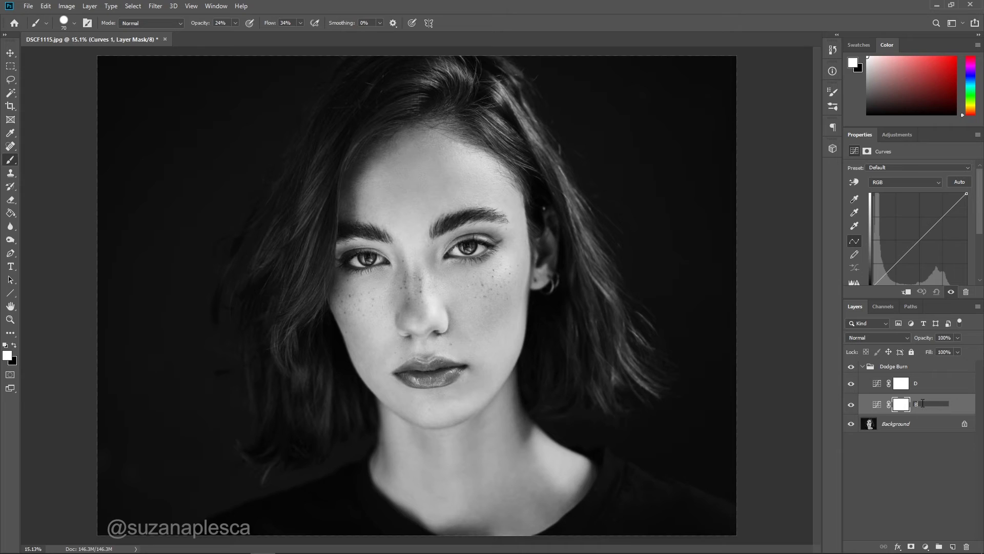
{"action": "key", "text": "Return"}
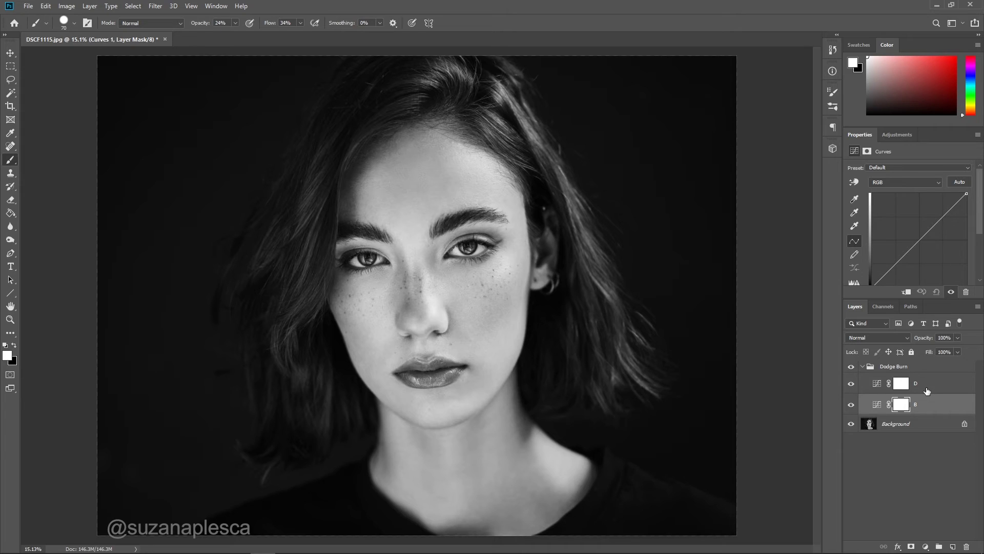
Step: Brighten the D layer's curve by adjusting it directly from the facial skin tones, and invert its mask to black
{"action": "left_click", "coordinate": [925, 385]}
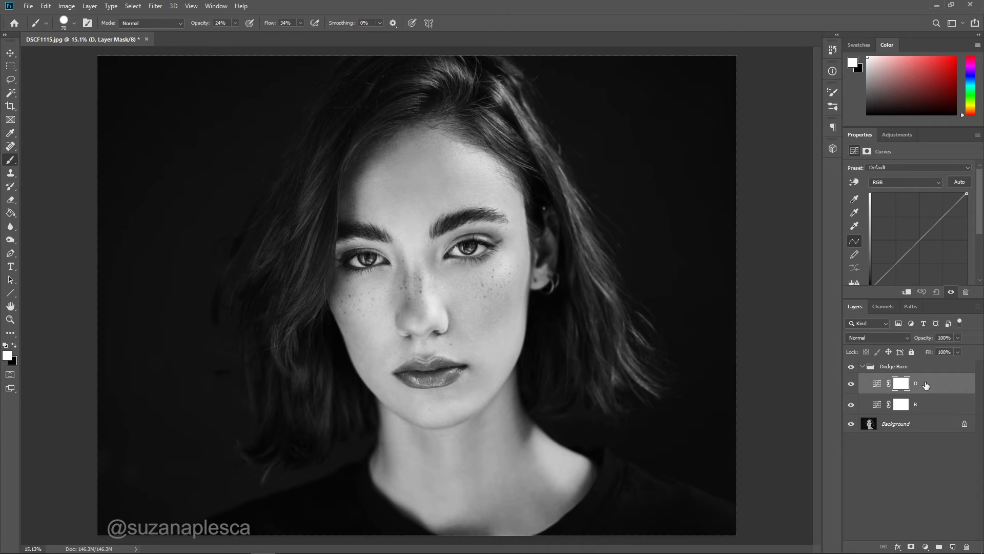
{"action": "left_click", "coordinate": [851, 183]}
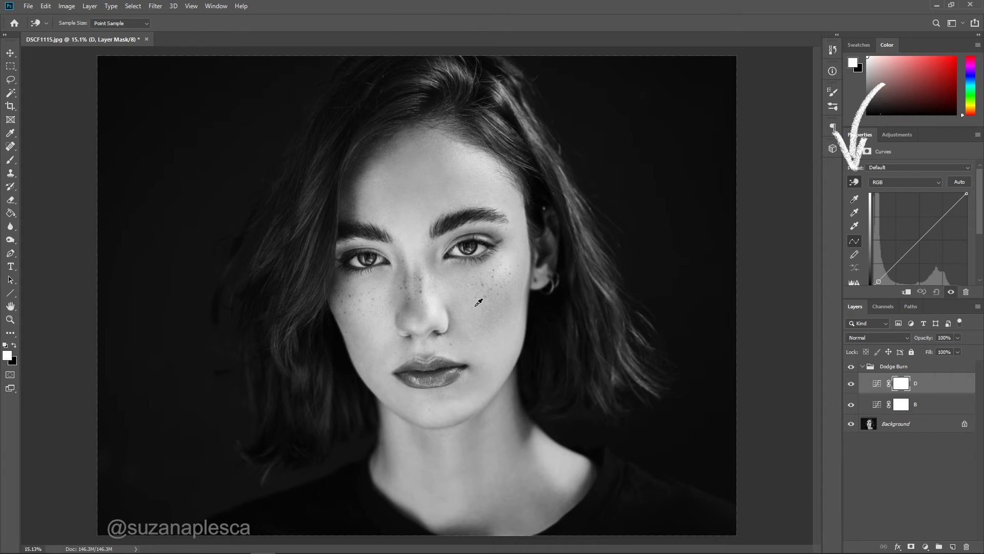
{"action": "left_click_drag", "start_coordinate": [457, 301], "coordinate": [453, 275]}
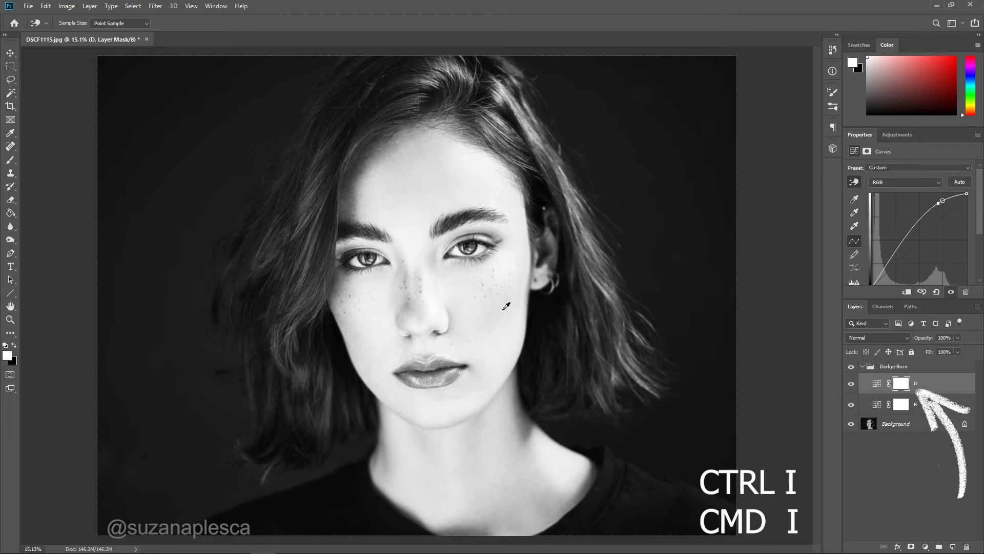
{"action": "key", "text": "ctrl+i"}
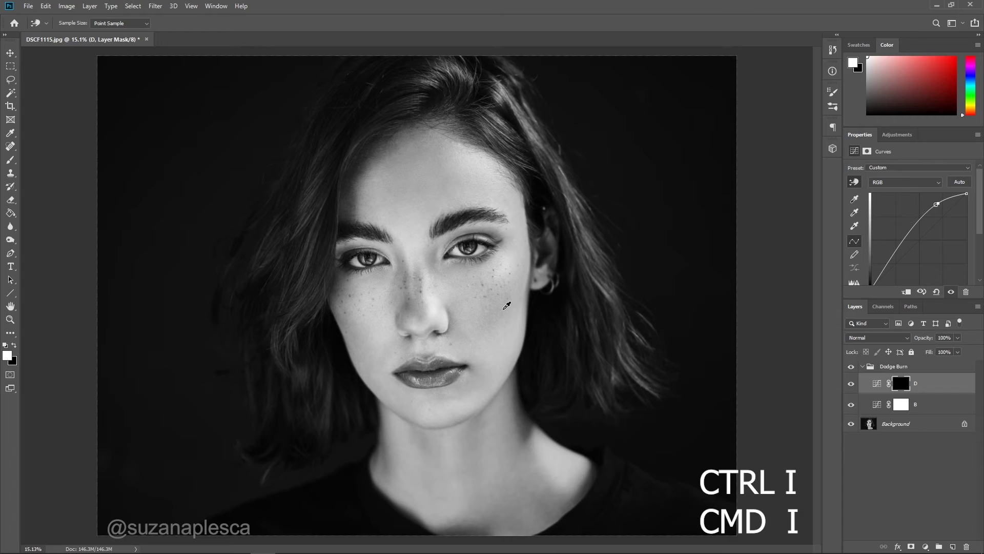
Step: Darken the B layer's curve by adjusting it directly on the face, and invert its mask to black
{"action": "left_click", "coordinate": [941, 405]}
{"action": "left_click", "coordinate": [854, 182]}
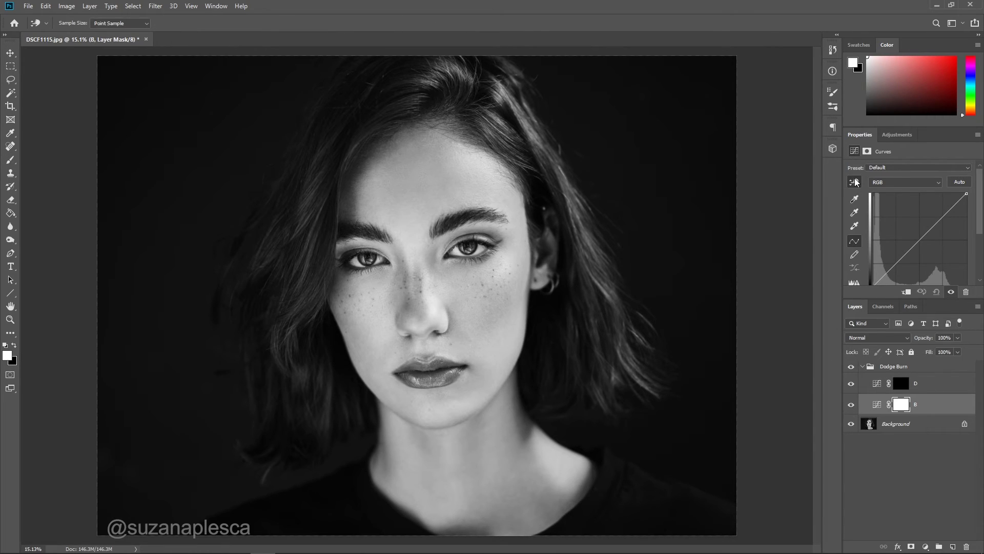
{"action": "scroll", "coordinate": [374, 304], "scroll_direction": "up", "scroll_amount": 2}
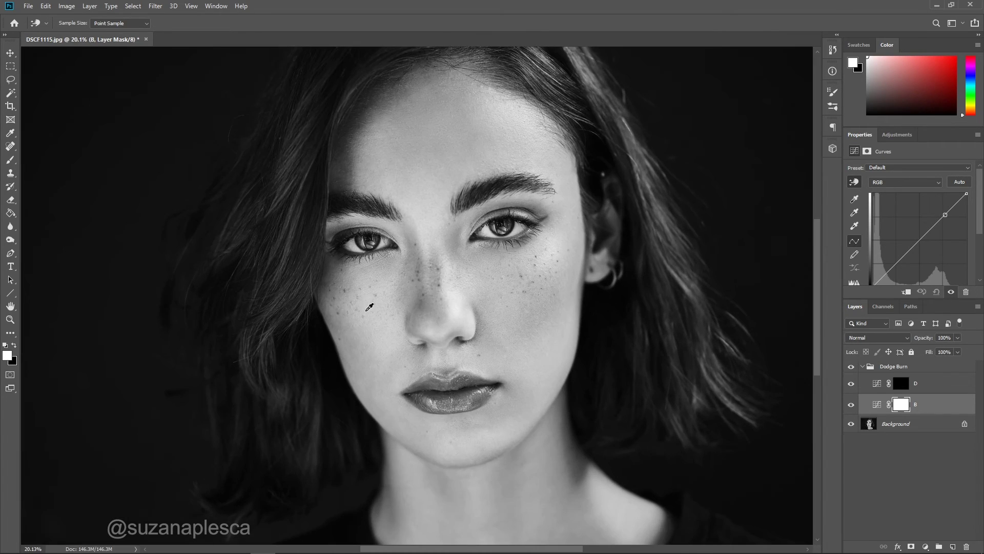
{"action": "left_click_drag", "start_coordinate": [330, 253], "coordinate": [328, 269]}
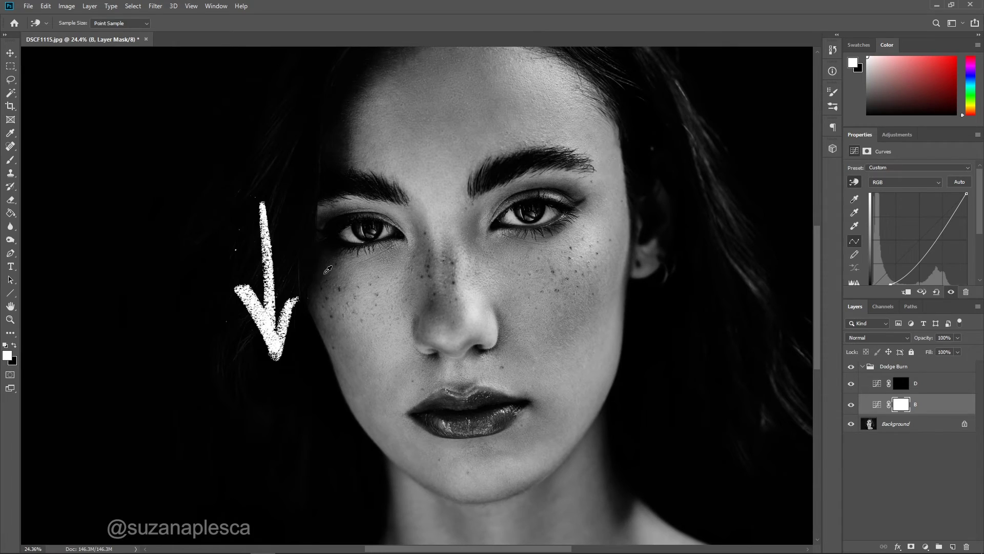
{"action": "key", "text": "ctrl+i"}
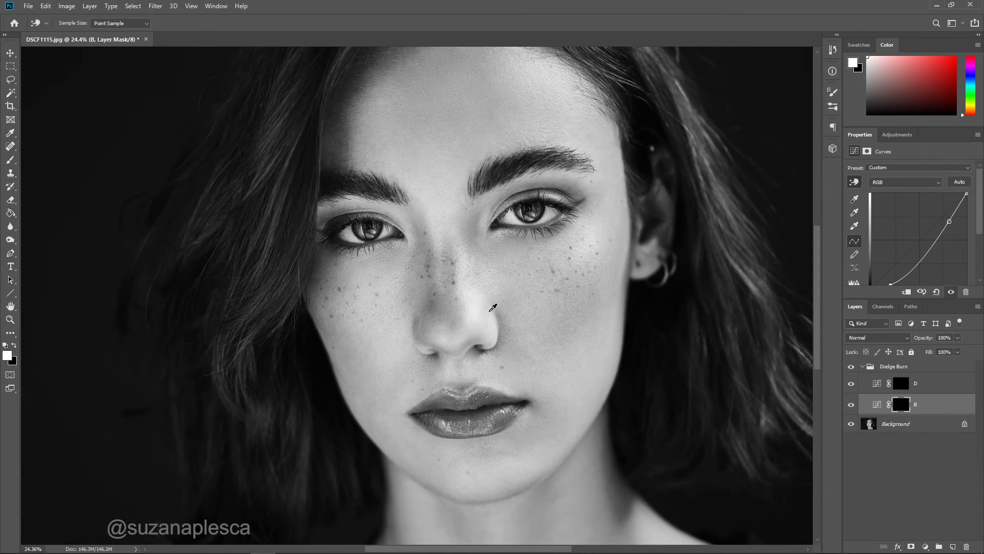
Step: Paint white on the D layer mask between the eyebrows, using a soft brush at 24% opacity and 34% flow
{"action": "key", "text": "b"}
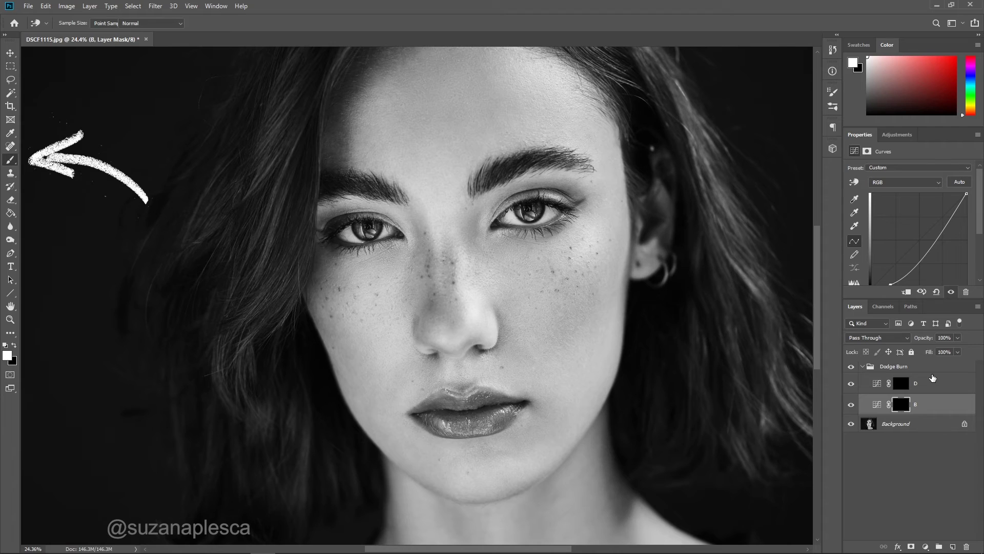
{"action": "left_click", "coordinate": [929, 366]}
{"action": "key", "text": "b"}
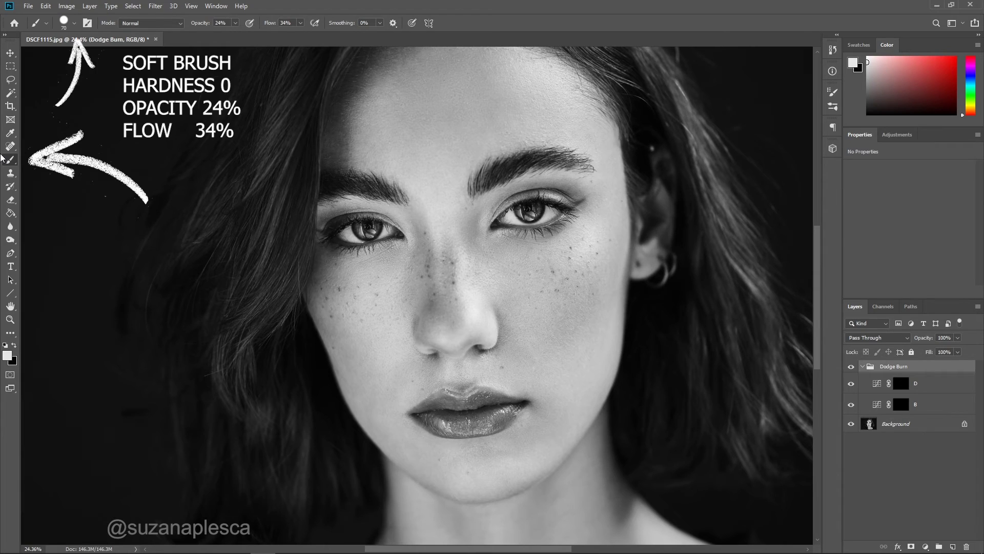
{"action": "scroll", "coordinate": [315, 258], "scroll_direction": "down", "scroll_amount": 1}
{"action": "left_click", "coordinate": [931, 382]}
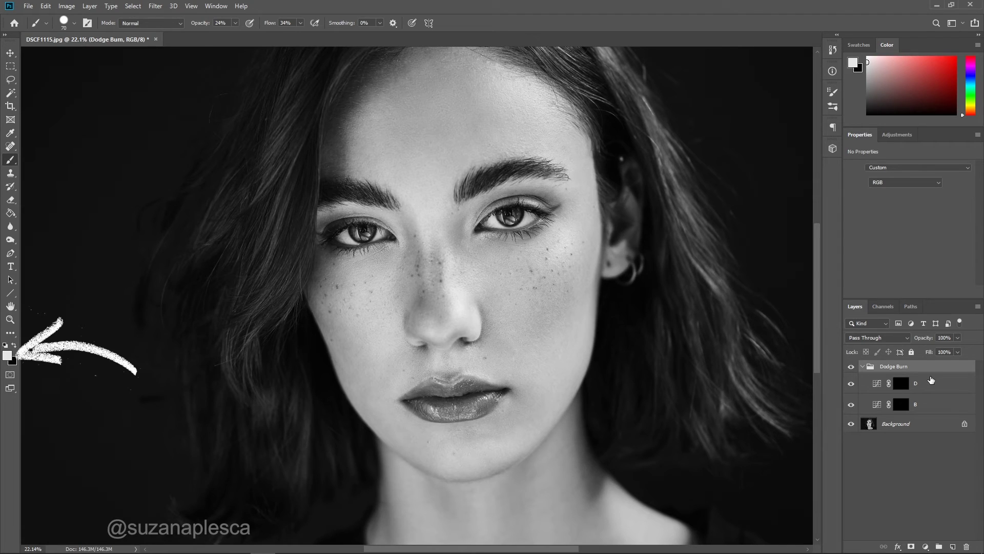
{"action": "left_click", "coordinate": [932, 382]}
{"action": "scroll", "coordinate": [346, 236], "scroll_direction": "up", "scroll_amount": 1}
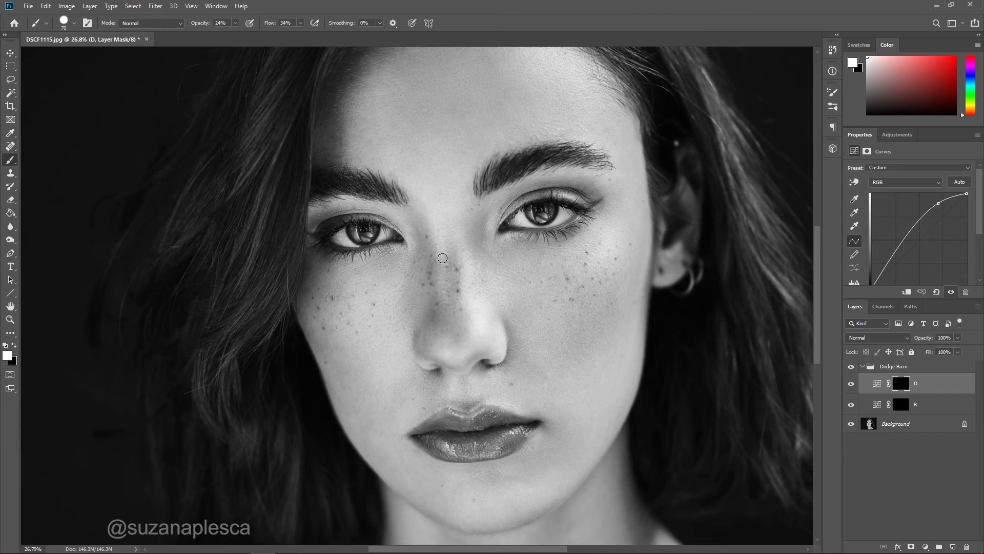
{"action": "key", "text": "bracketright"}
{"action": "key", "text": "bracketright"}
{"action": "key", "text": "bracketright"}
{"action": "key", "text": "bracketright"}
{"action": "key", "text": "bracketright"}
{"action": "key", "text": "bracketright"}
{"action": "key", "text": "bracketright"}
{"action": "key", "text": "bracketright"}
{"action": "left_click_drag", "start_coordinate": [441, 195], "coordinate": [444, 218]}
Step: Dodge the highlight on the tip of the nose with the brush reduced to 125 px
{"action": "key", "text": "bracketleft"}
{"action": "key", "text": "bracketleft"}
{"action": "key", "text": "bracketleft"}
{"action": "key", "text": "bracketleft"}
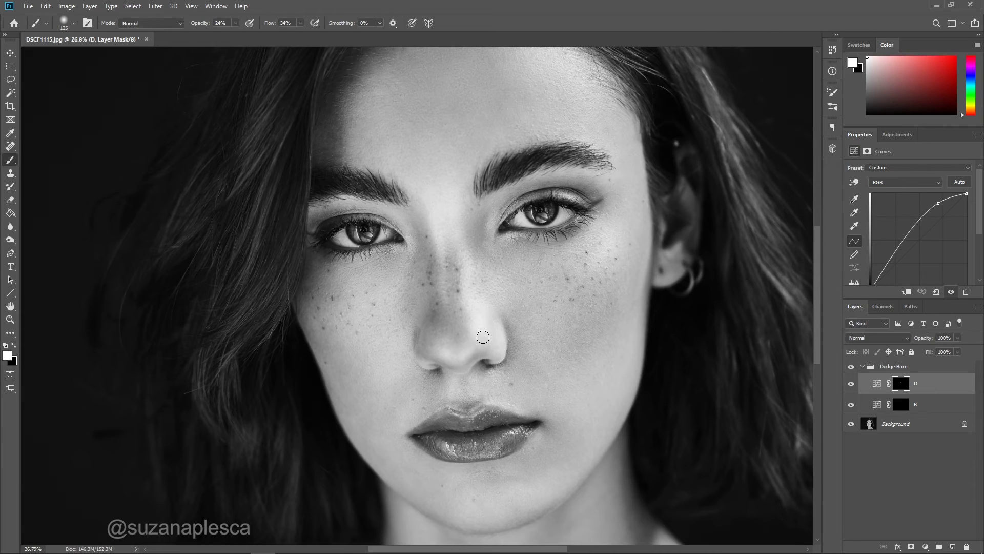
{"action": "left_click", "coordinate": [473, 352]}
{"action": "key", "text": "bracketleft"}
{"action": "key", "text": "bracketleft"}
{"action": "key", "text": "bracketleft"}
Step: Dodge the skin around the nose and mouth on the D mask with a larger brush
{"action": "scroll", "coordinate": [482, 363], "scroll_direction": "down", "scroll_amount": 1}
{"action": "key", "text": "bracketright"}
{"action": "key", "text": "bracketright"}
{"action": "key", "text": "bracketright"}
{"action": "key", "text": "bracketright"}
{"action": "key", "text": "bracketright"}
{"action": "key", "text": "bracketright"}
{"action": "key", "text": "bracketright"}
{"action": "left_click_drag", "start_coordinate": [455, 355], "coordinate": [455, 375]}
{"action": "scroll", "coordinate": [506, 427], "scroll_direction": "up", "scroll_amount": 4}
{"action": "key", "text": "bracketright"}
{"action": "key", "text": "bracketright"}
{"action": "key", "text": "bracketright"}
{"action": "left_click_drag", "start_coordinate": [494, 326], "coordinate": [501, 338]}
{"action": "left_click_drag", "start_coordinate": [380, 347], "coordinate": [353, 369]}
Step: Dodge the highlights on the upper and lower lips with a small brush of about 70 px
{"action": "key", "text": "bracketleft"}
{"action": "key", "text": "bracketleft"}
{"action": "key", "text": "bracketleft"}
{"action": "key", "text": "bracketleft"}
{"action": "key", "text": "bracketleft"}
{"action": "key", "text": "bracketleft"}
{"action": "key", "text": "bracketleft"}
{"action": "key", "text": "bracketleft"}
{"action": "key", "text": "bracketleft"}
{"action": "key", "text": "bracketleft"}
{"action": "left_click_drag", "start_coordinate": [430, 368], "coordinate": [520, 379]}
{"action": "left_click_drag", "start_coordinate": [441, 424], "coordinate": [491, 410]}
{"action": "key", "text": "bracketright"}
{"action": "key", "text": "bracketleft"}
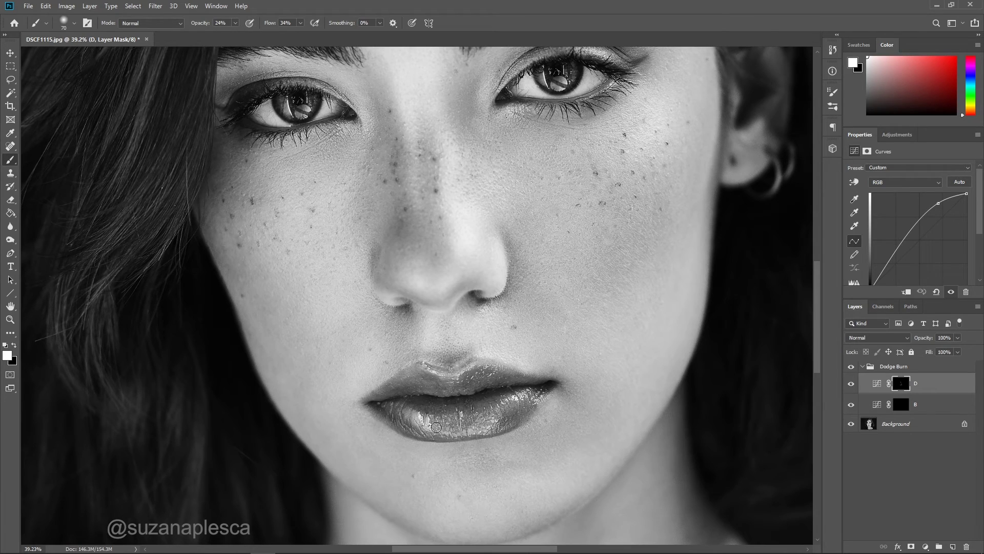
Step: Dodge both cheeks below the eyes on the D mask with a soft brush of about 600 px
{"action": "scroll", "coordinate": [547, 398], "scroll_direction": "down", "scroll_amount": 2}
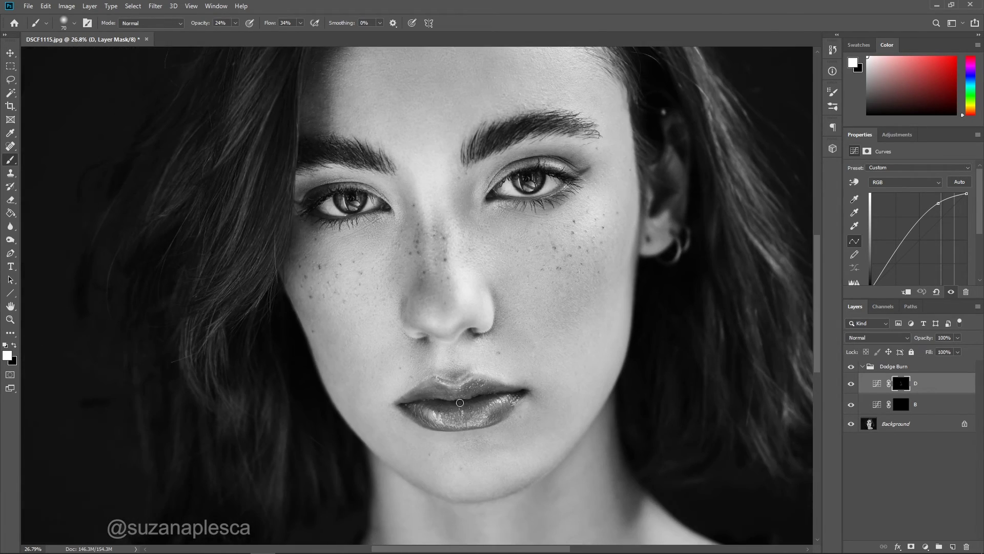
{"action": "key", "text": "bracketright"}
{"action": "key", "text": "bracketright"}
{"action": "key", "text": "bracketright"}
{"action": "key", "text": "bracketright"}
{"action": "key", "text": "bracketright"}
{"action": "key", "text": "bracketright"}
{"action": "key", "text": "bracketright"}
{"action": "scroll", "coordinate": [387, 362], "scroll_direction": "up", "scroll_amount": 1}
{"action": "key", "text": "bracketright"}
{"action": "key", "text": "bracketright"}
{"action": "key", "text": "bracketright"}
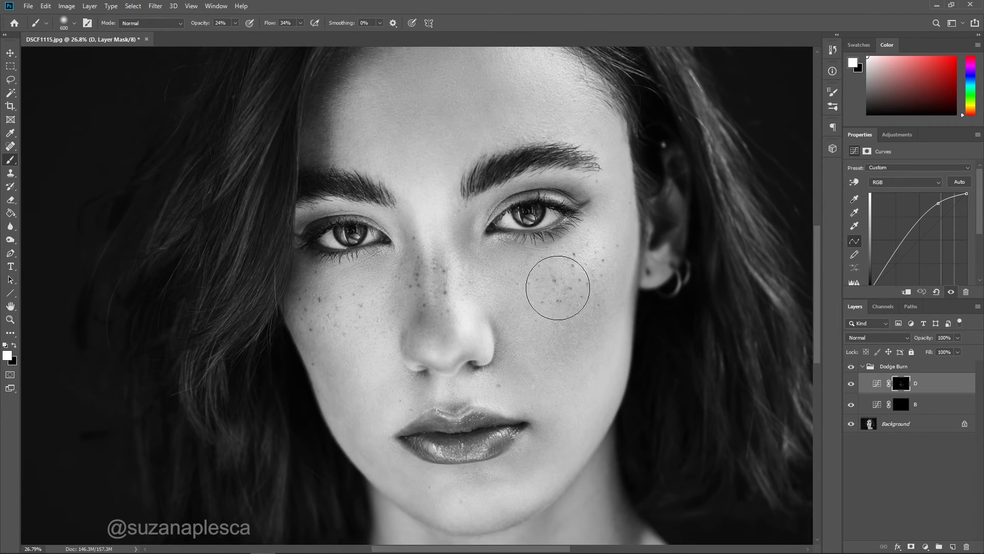
{"action": "scroll", "coordinate": [543, 370], "scroll_direction": "up", "scroll_amount": 1}
{"action": "key", "text": "bracketleft"}
{"action": "mouse_move", "coordinate": [386, 305]}
{"action": "left_mouse_down"}
{"action": "mouse_move", "coordinate": [376, 385]}
{"action": "mouse_move", "coordinate": [336, 310]}
{"action": "left_mouse_up"}
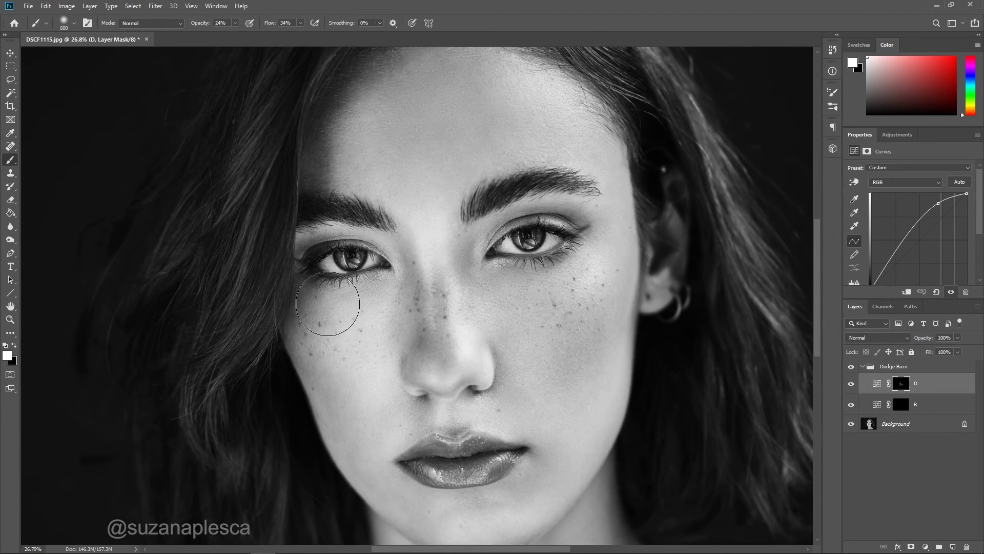
{"action": "key", "text": "bracketleft"}
{"action": "left_click_drag", "start_coordinate": [592, 271], "coordinate": [568, 312]}
{"action": "key", "text": "bracketright"}
{"action": "key", "text": "bracketright"}
{"action": "left_click_drag", "start_coordinate": [499, 290], "coordinate": [588, 269]}
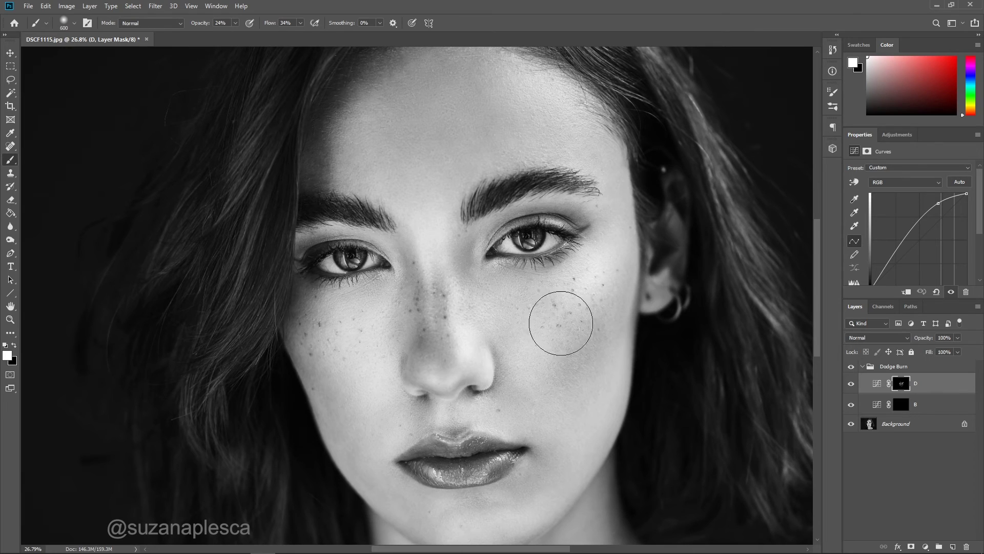
Step: Brighten the forehead on the D mask with the 600 px brush
{"action": "scroll", "coordinate": [518, 280], "scroll_direction": "up", "scroll_amount": 1}
{"action": "scroll", "coordinate": [518, 280], "scroll_direction": "up", "scroll_amount": 1}
{"action": "mouse_move", "coordinate": [412, 270]}
{"action": "left_mouse_down"}
{"action": "mouse_move", "coordinate": [393, 220]}
{"action": "mouse_move", "coordinate": [370, 200]}
{"action": "left_mouse_up"}
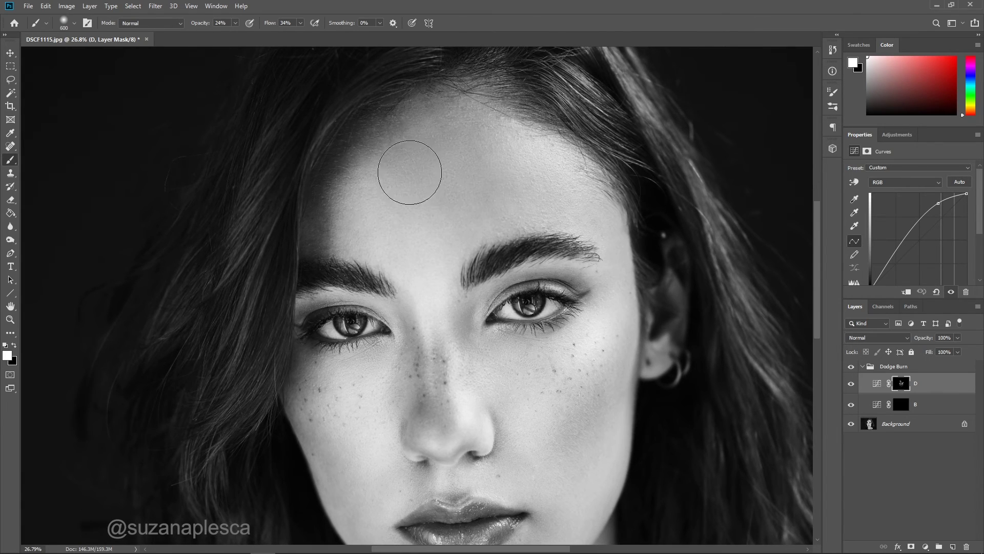
{"action": "scroll", "coordinate": [606, 226], "scroll_direction": "down", "scroll_amount": 1}
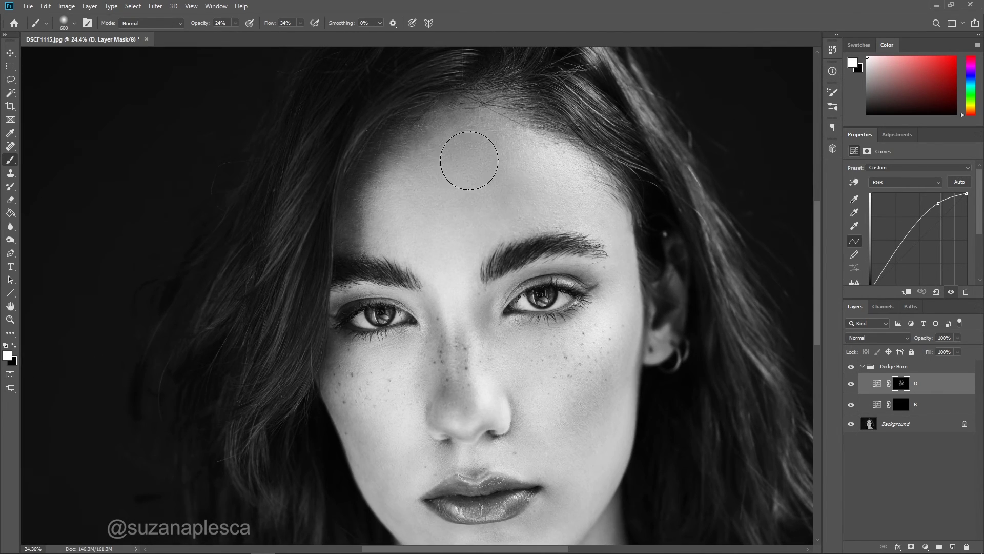
Step: Dodge the neck and collarbone area on the D mask, reducing the brush to 250 px
{"action": "scroll", "coordinate": [453, 289], "scroll_direction": "down", "scroll_amount": 2}
{"action": "key", "text": "bracketleft"}
{"action": "scroll", "coordinate": [446, 396], "scroll_direction": "down", "scroll_amount": 3}
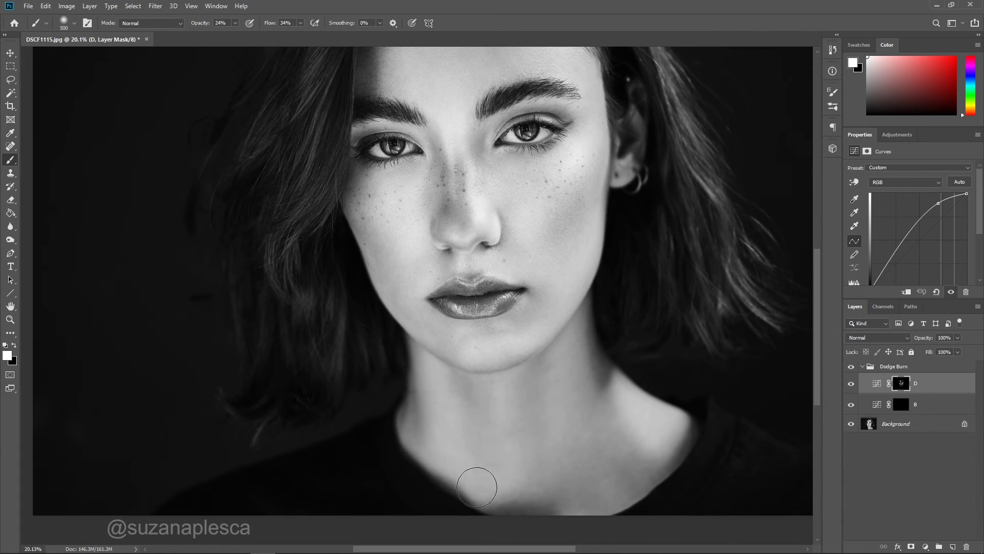
{"action": "key", "text": "bracketleft"}
{"action": "key", "text": "bracketleft"}
{"action": "key", "text": "bracketleft"}
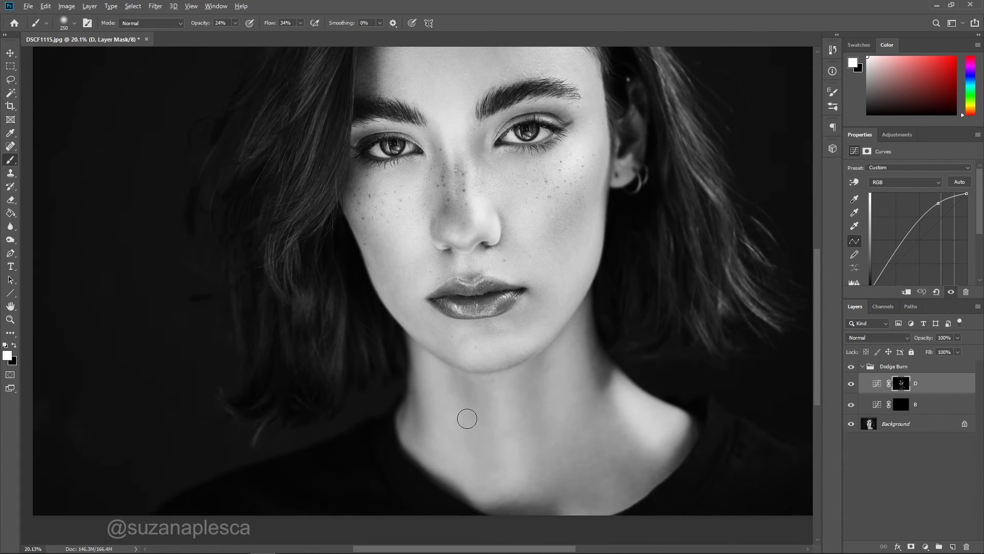
Step: Compare the portrait with the D layer hidden and shown again
{"action": "scroll", "coordinate": [466, 418], "scroll_direction": "down", "scroll_amount": 1}
{"action": "left_click", "coordinate": [852, 383]}
{"action": "left_click", "coordinate": [851, 384]}
{"action": "scroll", "coordinate": [417, 358], "scroll_direction": "up", "scroll_amount": 3}
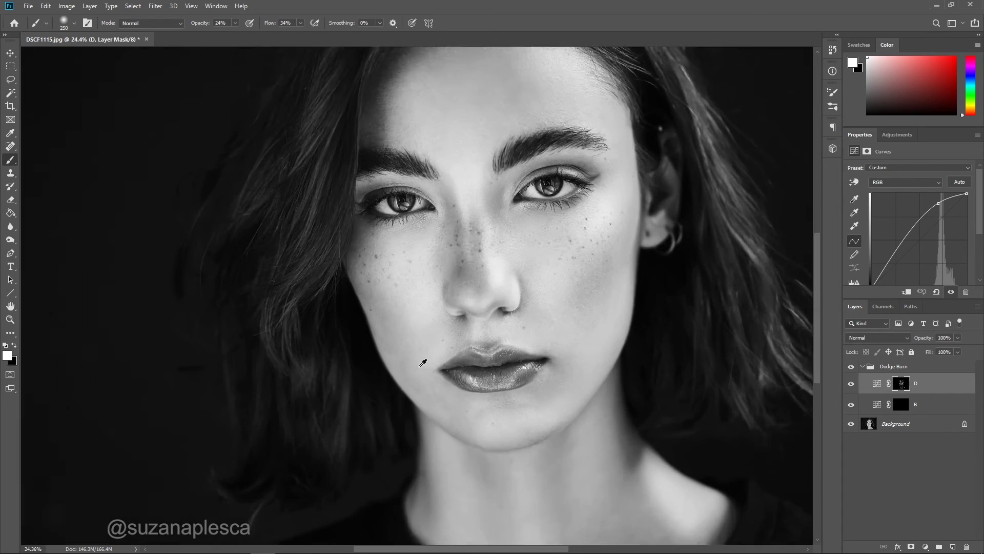
Step: Dodge the area around the eye beside the hair on the D mask with a brush of about 90 px
{"action": "key", "text": "bracketright"}
{"action": "key", "text": "bracketright"}
{"action": "key", "text": "bracketright"}
{"action": "scroll", "coordinate": [384, 159], "scroll_direction": "up", "scroll_amount": 5}
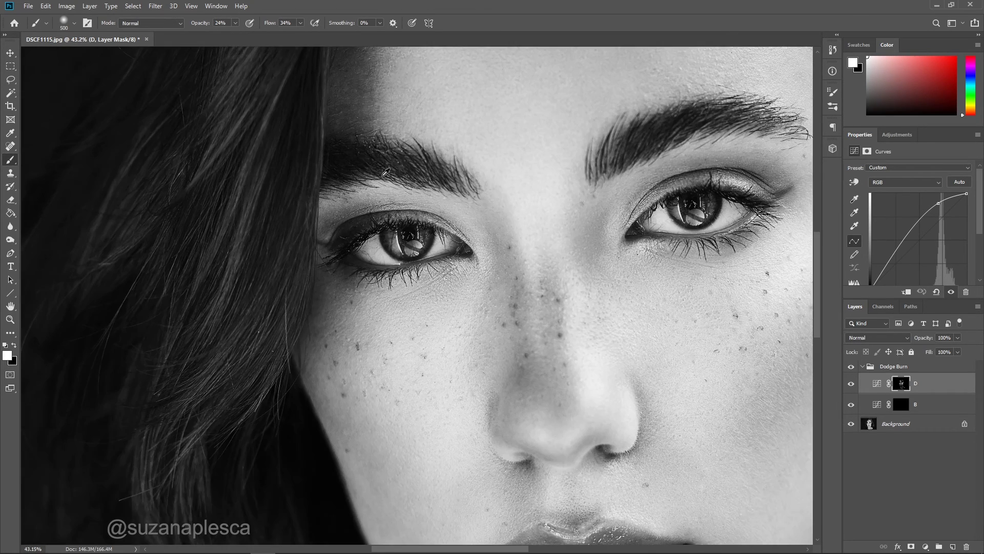
{"action": "scroll", "coordinate": [390, 278], "scroll_direction": "up", "scroll_amount": 1}
{"action": "key", "text": "bracketleft"}
{"action": "key", "text": "bracketleft"}
{"action": "key", "text": "bracketleft"}
{"action": "key", "text": "bracketleft"}
{"action": "key", "text": "bracketleft"}
{"action": "key", "text": "bracketleft"}
{"action": "left_click_drag", "start_coordinate": [398, 236], "coordinate": [332, 243]}
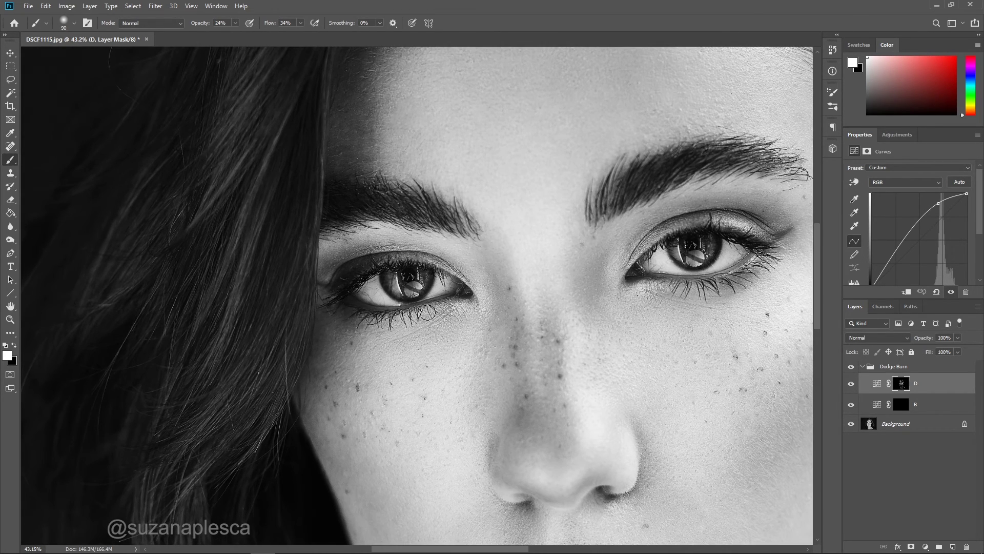
Step: Dodge the inner eyelid corner of the eye beside the hair with the brush reduced to 50 px
{"action": "key", "text": "bracketleft"}
{"action": "key", "text": "bracketleft"}
{"action": "key", "text": "bracketleft"}
{"action": "key", "text": "bracketleft"}
{"action": "key", "text": "bracketleft"}
{"action": "key", "text": "bracketleft"}
{"action": "key", "text": "bracketleft"}
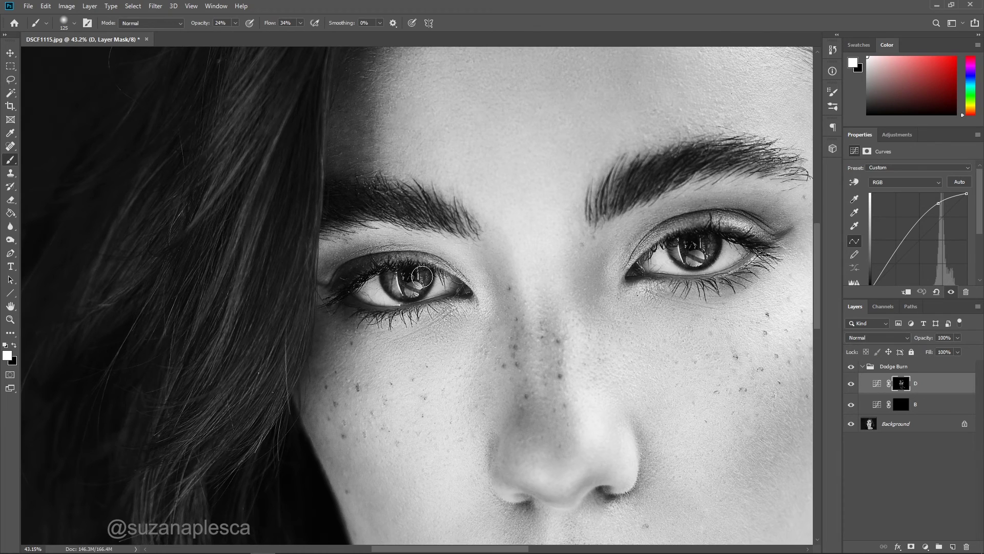
{"action": "left_click_drag", "start_coordinate": [440, 263], "coordinate": [451, 271]}
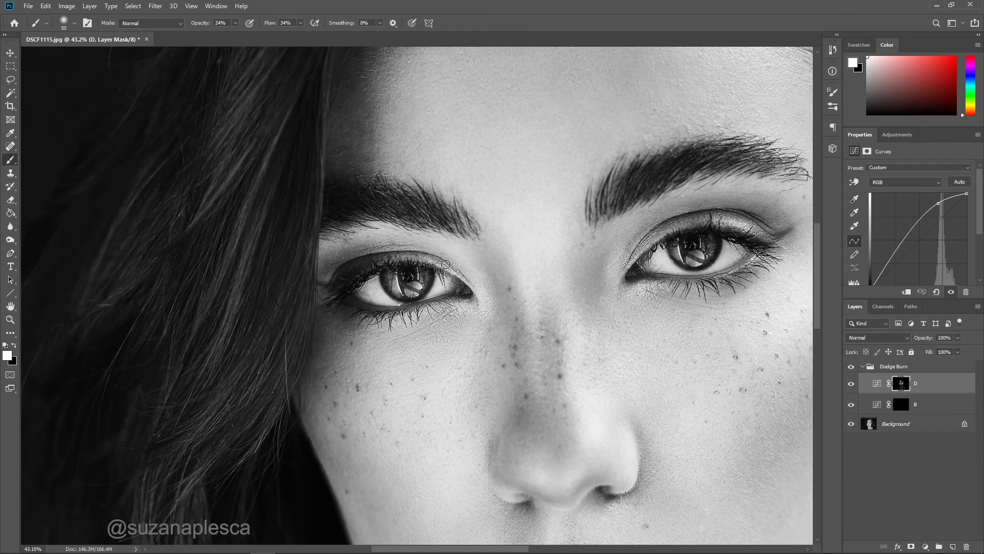
Step: Dodge around the eye away from the hair on the D mask, varying the brush between 60 and 125 px
{"action": "scroll", "coordinate": [308, 237], "scroll_direction": "down", "scroll_amount": 5}
{"action": "scroll", "coordinate": [569, 220], "scroll_direction": "up", "scroll_amount": 6}
{"action": "key", "text": "bracketright"}
{"action": "key", "text": "bracketright"}
{"action": "key", "text": "bracketright"}
{"action": "key", "text": "bracketright"}
{"action": "key", "text": "bracketright"}
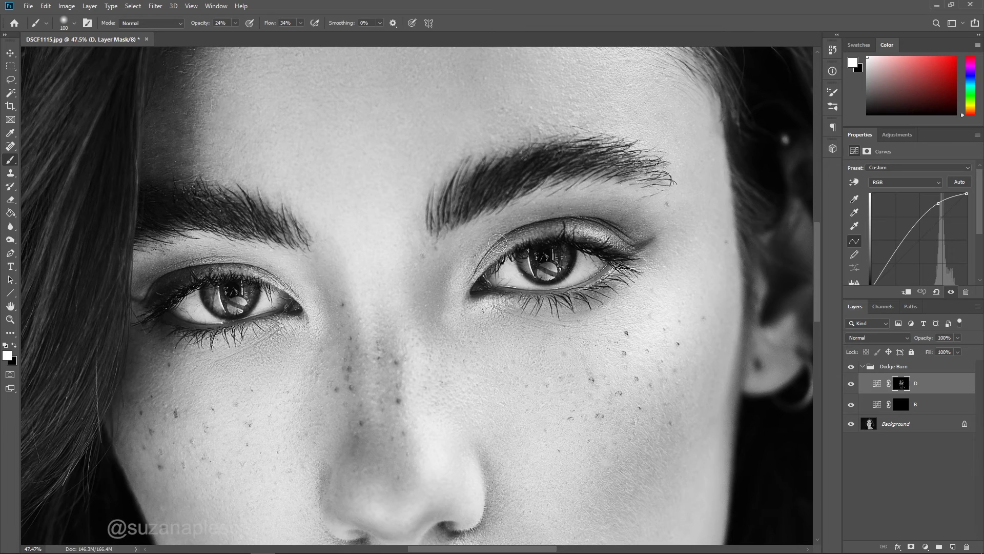
{"action": "key", "text": "bracketright"}
{"action": "key", "text": "bracketright"}
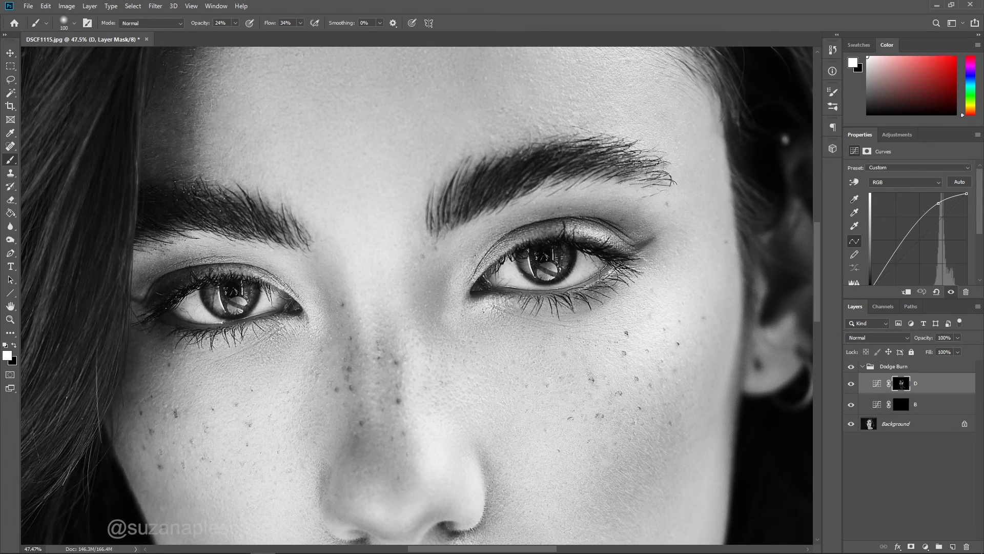
{"action": "key", "text": "bracketleft"}
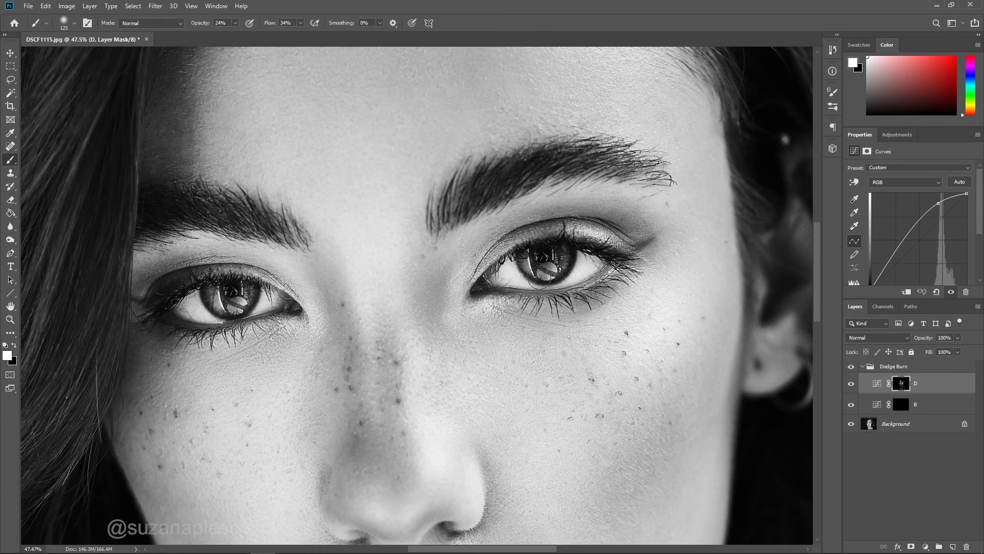
{"action": "key", "text": "bracketleft"}
{"action": "key", "text": "bracketleft"}
{"action": "key", "text": "bracketleft"}
{"action": "key", "text": "bracketleft"}
{"action": "key", "text": "bracketleft"}
{"action": "key", "text": "ctrl+0"}
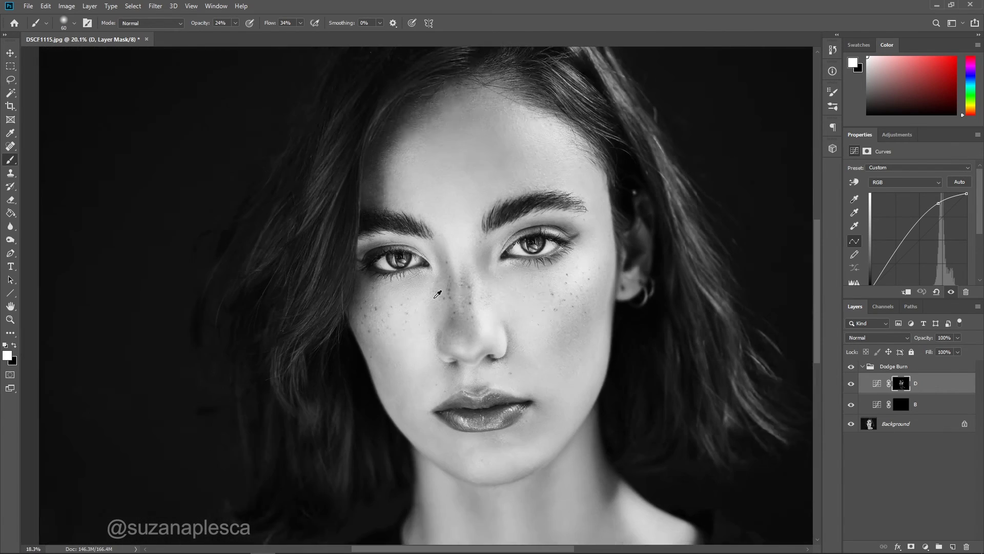
Step: Dodge the lower hair strands on the side that covers the face with a brush of about 200 px
{"action": "scroll", "coordinate": [382, 328], "scroll_direction": "up", "scroll_amount": 1}
{"action": "key", "text": "bracketright"}
{"action": "key", "text": "bracketright"}
{"action": "key", "text": "bracketright"}
{"action": "key", "text": "bracketright"}
{"action": "key", "text": "bracketright"}
{"action": "key", "text": "bracketright"}
{"action": "key", "text": "bracketright"}
{"action": "key", "text": "bracketright"}
{"action": "left_click_drag", "start_coordinate": [355, 479], "coordinate": [328, 451]}
{"action": "key", "text": "bracketright"}
{"action": "key", "text": "bracketright"}
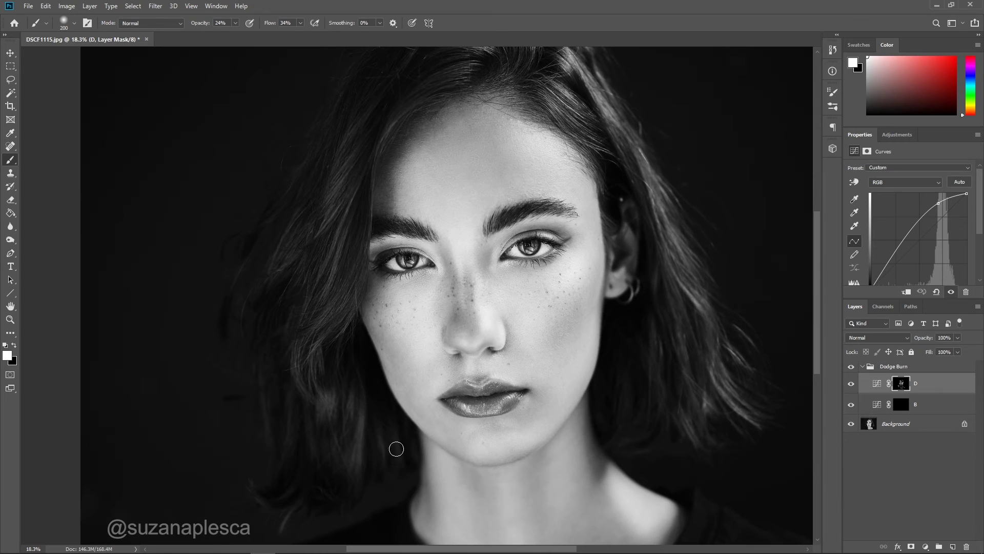
{"action": "left_click_drag", "start_coordinate": [332, 403], "coordinate": [297, 398]}
Step: Dodge the wavy outer strands on the face-covering side of the hair with the brush reduced to 150 px
{"action": "key", "text": "bracketleft"}
{"action": "key", "text": "bracketleft"}
{"action": "key", "text": "bracketleft"}
{"action": "scroll", "coordinate": [327, 260], "scroll_direction": "up", "scroll_amount": 1}
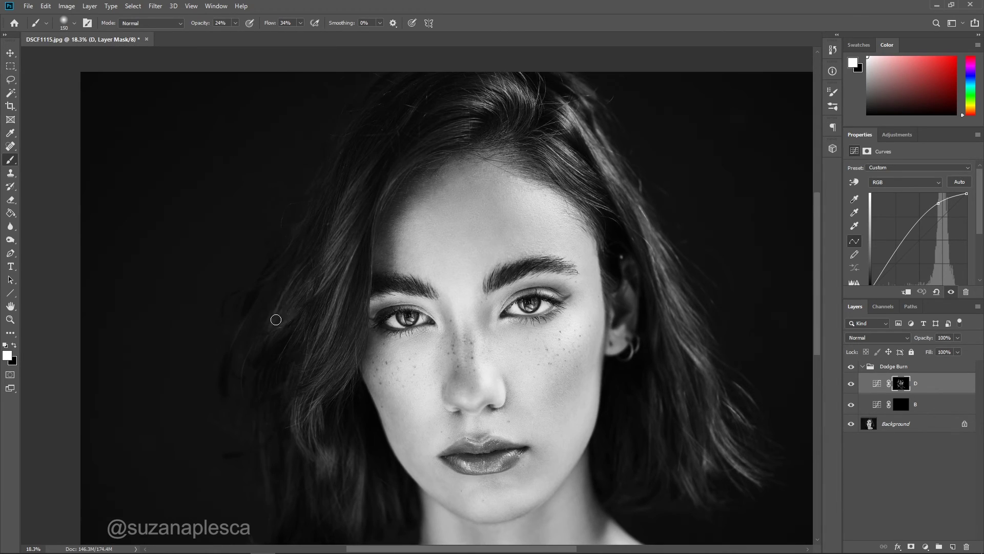
{"action": "key", "text": "bracketleft"}
{"action": "key", "text": "bracketleft"}
{"action": "key", "text": "bracketleft"}
Step: Dodge the highlights at the crown and upper parting of the hair with a 300 px brush
{"action": "scroll", "coordinate": [410, 236], "scroll_direction": "up", "scroll_amount": 1}
{"action": "key", "text": "bracketright"}
{"action": "key", "text": "bracketright"}
{"action": "left_click_drag", "start_coordinate": [517, 158], "coordinate": [533, 177]}
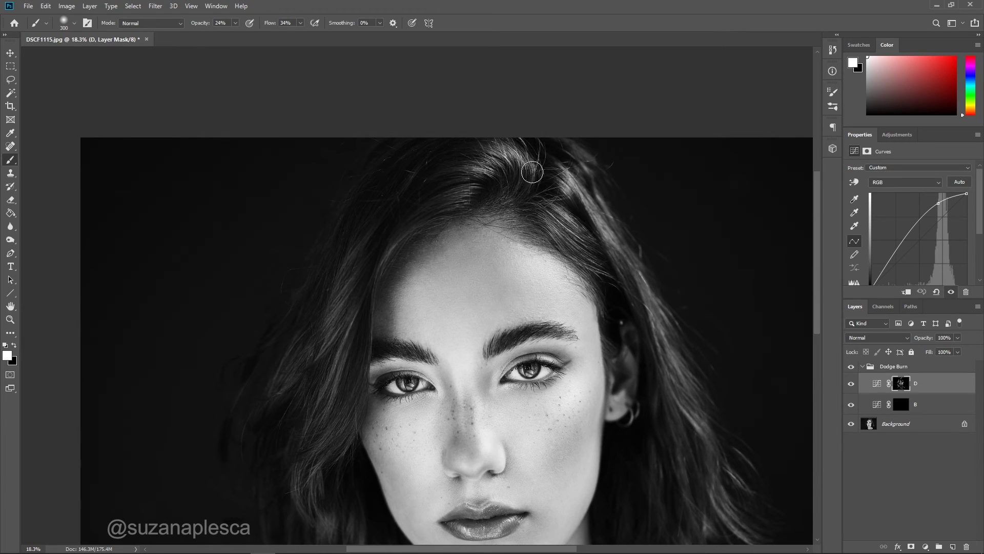
{"action": "left_click_drag", "start_coordinate": [578, 200], "coordinate": [606, 234]}
Step: Dodge the long strands on the ear side of the hair, reducing the brush from 175 to 125 px
{"action": "scroll", "coordinate": [590, 211], "scroll_direction": "down", "scroll_amount": 3}
{"action": "key", "text": "bracketleft"}
{"action": "key", "text": "bracketleft"}
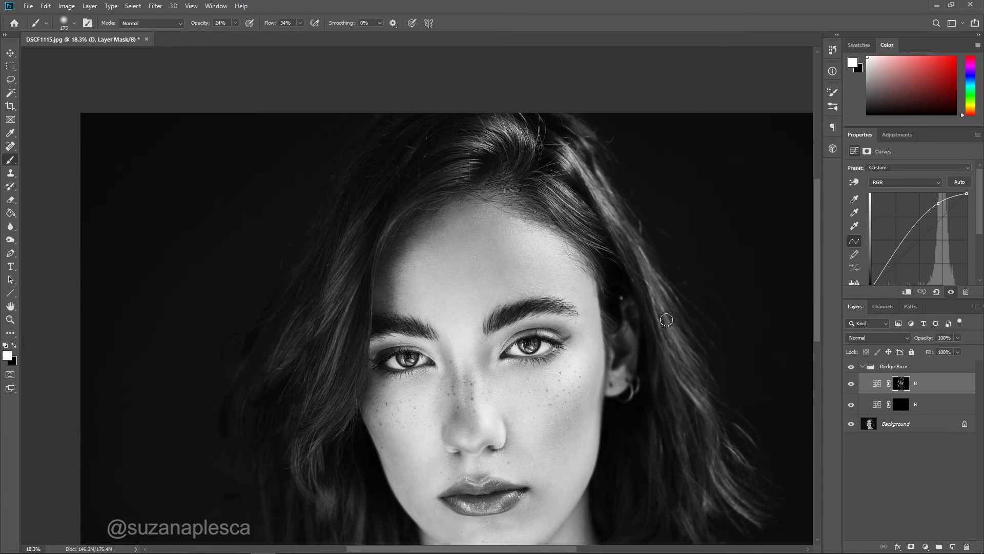
{"action": "mouse_move", "coordinate": [731, 419]}
{"action": "left_mouse_down"}
{"action": "mouse_move", "coordinate": [696, 463]}
{"action": "mouse_move", "coordinate": [623, 295]}
{"action": "mouse_move", "coordinate": [618, 305]}
{"action": "mouse_move", "coordinate": [646, 280]}
{"action": "left_mouse_up"}
{"action": "key", "text": "bracketleft"}
{"action": "key", "text": "bracketleft"}
{"action": "scroll", "coordinate": [599, 365], "scroll_direction": "down", "scroll_amount": 3}
{"action": "scroll", "coordinate": [600, 365], "scroll_direction": "up", "scroll_amount": 1}
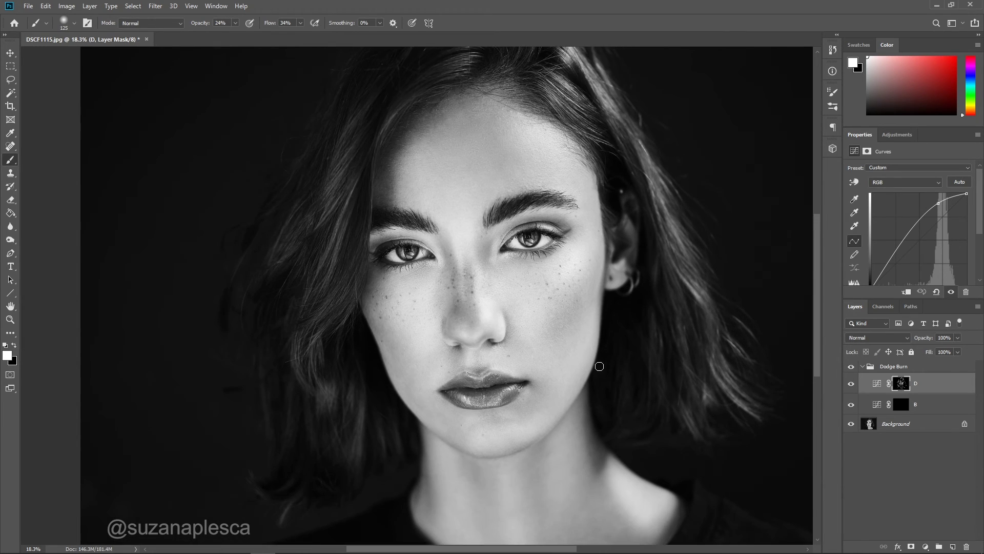
Step: Compare the portrait with the Dodge Burn group hidden and shown again
{"action": "key", "text": "ctrl+0"}
{"action": "left_click", "coordinate": [851, 366]}
{"action": "left_click", "coordinate": [851, 366]}
{"action": "left_click", "coordinate": [851, 366]}
{"action": "left_click", "coordinate": [851, 366]}
{"action": "scroll", "coordinate": [480, 237], "scroll_direction": "up", "scroll_amount": 4, "text": "alt"}
{"action": "key", "text": "bracketright"}
{"action": "key", "text": "bracketright"}
{"action": "key", "text": "bracketright"}
{"action": "scroll", "coordinate": [407, 249], "scroll_direction": "down", "scroll_amount": 7, "text": "alt"}
{"action": "left_click", "coordinate": [851, 366]}
{"action": "left_click", "coordinate": [851, 366]}
Step: Select the B layer's mask and burn the eyebrow beside the hair, reducing the brush to 100 px
{"action": "left_click", "coordinate": [933, 413]}
{"action": "scroll", "coordinate": [318, 175], "scroll_direction": "up", "scroll_amount": 7, "text": "alt"}
{"action": "key", "text": "bracketleft"}
{"action": "key", "text": "bracketleft"}
{"action": "left_click_drag", "start_coordinate": [384, 251], "coordinate": [328, 234]}
{"action": "key", "text": "bracketleft"}
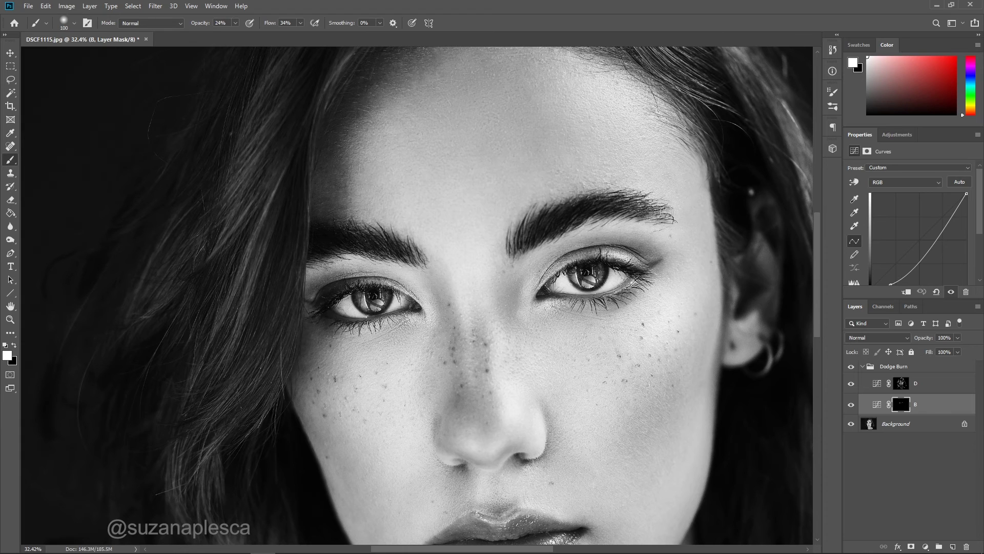
Step: Burn the upper eyelid and lash line of the eye beside the hair with a brush of 50 to 60 px
{"action": "scroll", "coordinate": [326, 259], "scroll_direction": "up", "scroll_amount": 1, "text": "alt"}
{"action": "key", "text": "bracketleft"}
{"action": "key", "text": "bracketleft"}
{"action": "key", "text": "bracketleft"}
{"action": "key", "text": "bracketleft"}
{"action": "key", "text": "bracketleft"}
{"action": "key", "text": "bracketleft"}
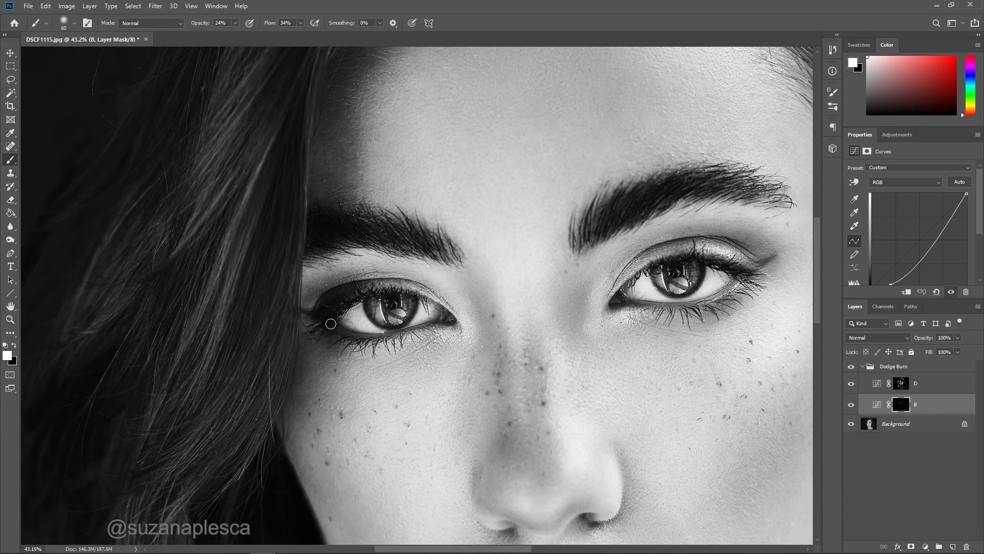
{"action": "key", "text": "bracketleft"}
{"action": "left_click_drag", "start_coordinate": [377, 288], "coordinate": [416, 291]}
{"action": "key", "text": "bracketright"}
{"action": "key", "text": "bracketright"}
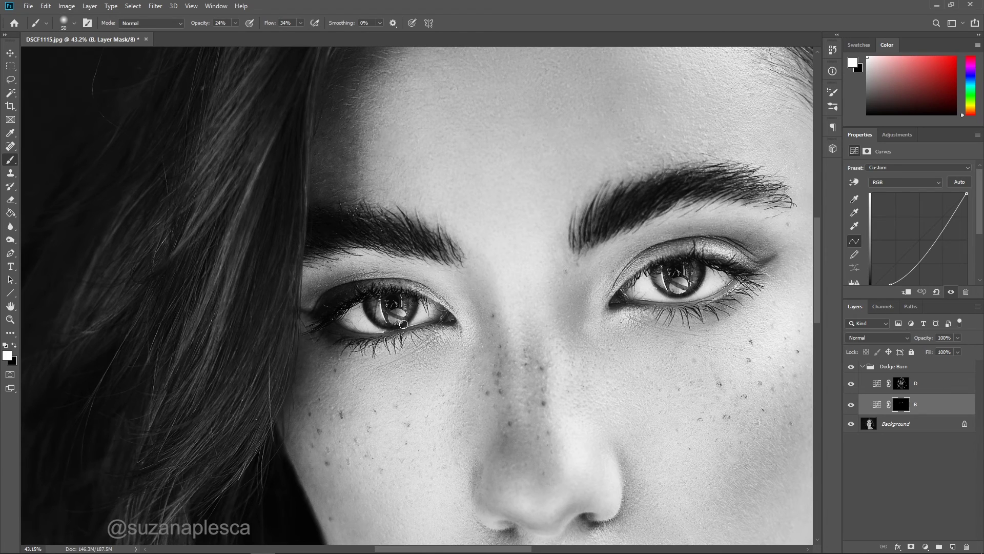
{"action": "left_click_drag", "start_coordinate": [396, 280], "coordinate": [350, 282]}
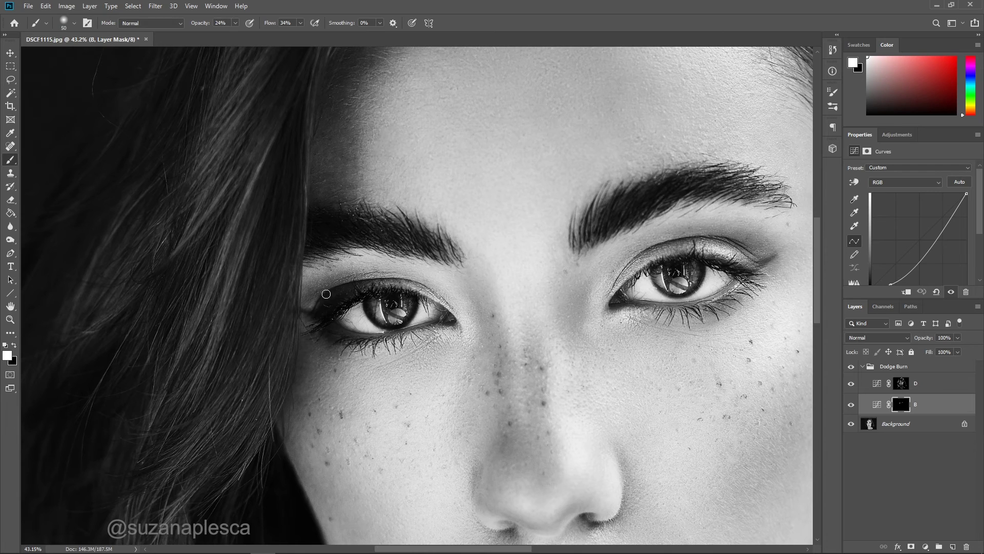
Step: Burn the lash lines of the eye away from the hair with a brush reduced from 35 to 30 px
{"action": "scroll", "coordinate": [314, 297], "scroll_direction": "up", "scroll_amount": 1}
{"action": "left_click_drag", "start_coordinate": [755, 285], "coordinate": [561, 302]}
{"action": "mouse_move", "coordinate": [628, 264]}
{"action": "left_mouse_down"}
{"action": "mouse_move", "coordinate": [546, 270]}
{"action": "mouse_move", "coordinate": [605, 279]}
{"action": "mouse_move", "coordinate": [533, 267]}
{"action": "left_mouse_up"}
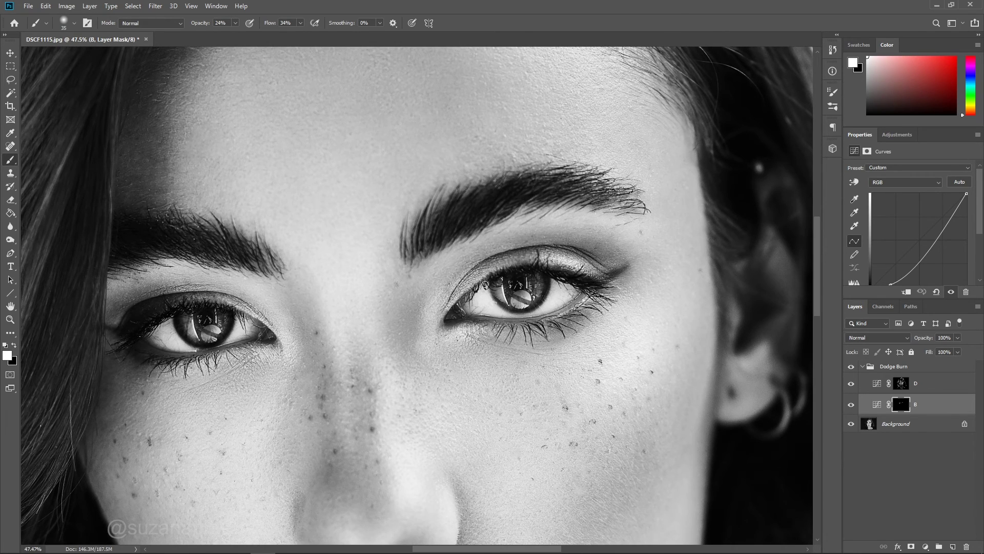
{"action": "mouse_move", "coordinate": [493, 291]}
{"action": "left_mouse_down"}
{"action": "mouse_move", "coordinate": [515, 308]}
{"action": "mouse_move", "coordinate": [542, 276]}
{"action": "left_mouse_up"}
{"action": "key", "text": "["}
{"action": "key", "text": "["}
{"action": "left_click_drag", "start_coordinate": [558, 318], "coordinate": [572, 313]}
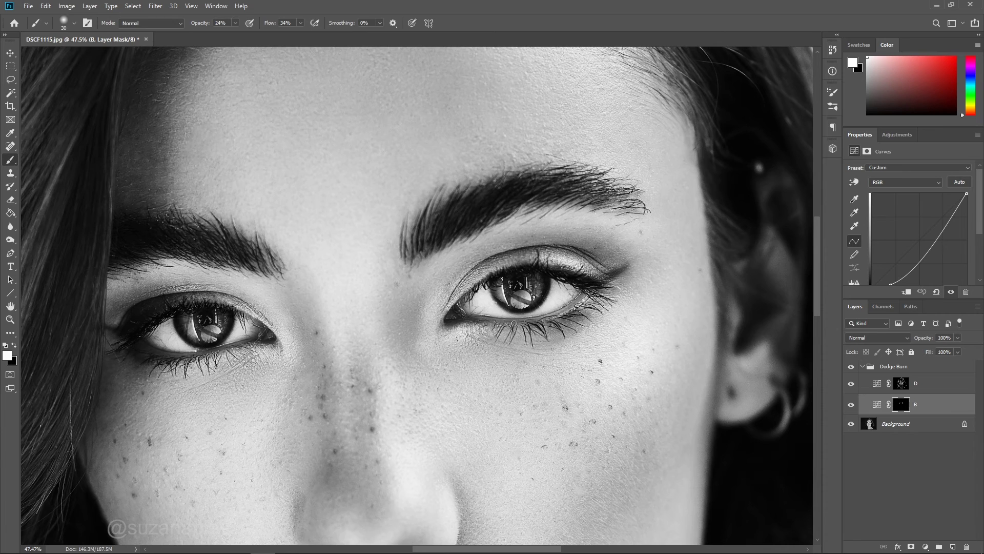
Step: Burn the outer corner and eyelid crease of the eye away from the hair with a larger brush
{"action": "scroll", "coordinate": [547, 313], "scroll_direction": "down", "scroll_amount": 3}
{"action": "key", "text": "]"}
{"action": "key", "text": "]"}
{"action": "key", "text": "]"}
{"action": "key", "text": "]"}
{"action": "key", "text": "]"}
{"action": "key", "text": "]"}
{"action": "mouse_move", "coordinate": [593, 274]}
{"action": "left_mouse_down"}
{"action": "mouse_move", "coordinate": [566, 266]}
{"action": "mouse_move", "coordinate": [489, 280]}
{"action": "mouse_move", "coordinate": [598, 276]}
{"action": "left_mouse_up"}
{"action": "key", "text": "bracketright"}
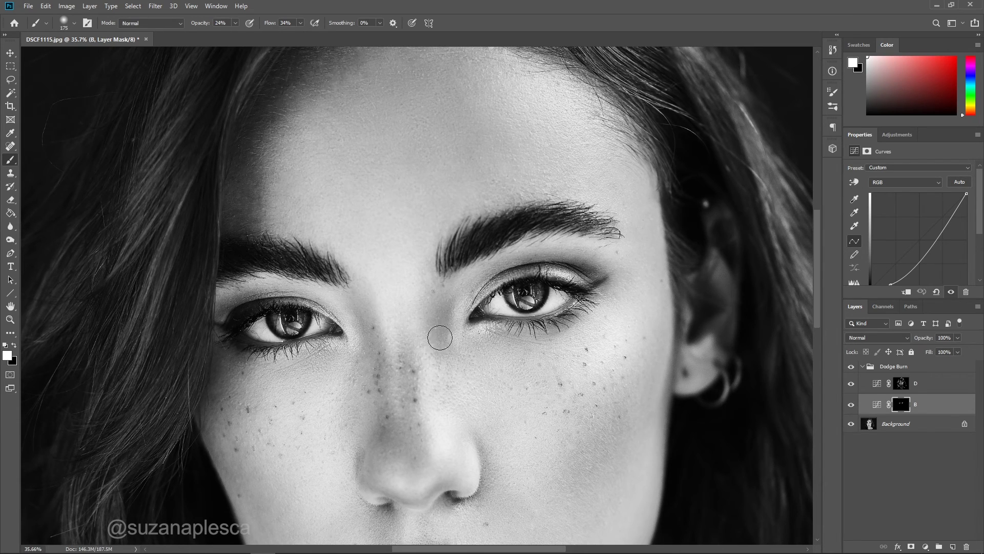
Step: Burn the sides of the nose on the B mask with a 175 px brush, then 125 px
{"action": "scroll", "coordinate": [347, 272], "scroll_direction": "down", "scroll_amount": 2}
{"action": "key", "text": "bracketright"}
{"action": "key", "text": "bracketright"}
{"action": "key", "text": "bracketright"}
{"action": "key", "text": "bracketright"}
{"action": "scroll", "coordinate": [374, 241], "scroll_direction": "down", "scroll_amount": 2}
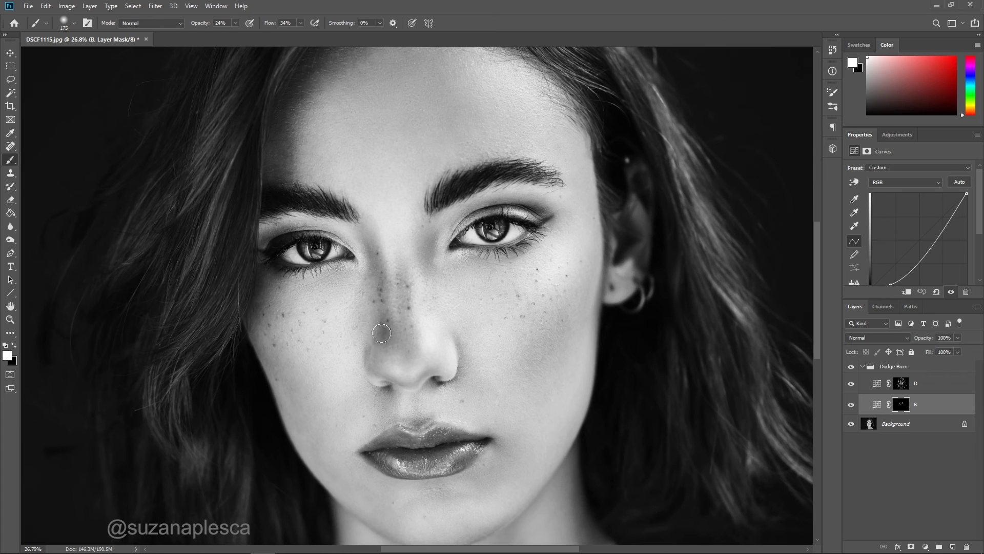
{"action": "key", "text": "bracketleft"}
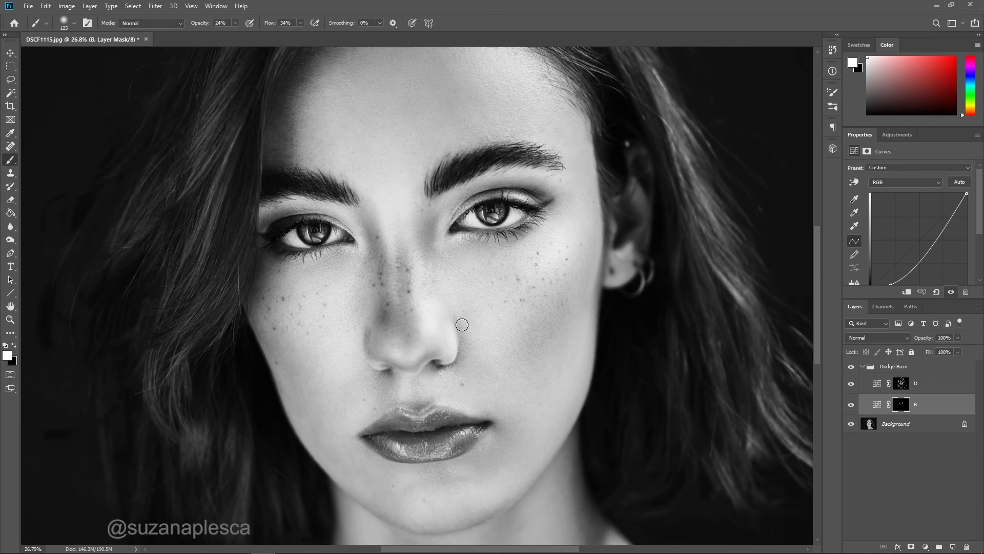
Step: Burn the cheek contours on the B mask with the brush enlarged to 500 px
{"action": "key", "text": "bracketright"}
{"action": "key", "text": "bracketright"}
{"action": "key", "text": "bracketright"}
{"action": "key", "text": "bracketright"}
{"action": "key", "text": "bracketright"}
{"action": "key", "text": "bracketright"}
{"action": "key", "text": "bracketright"}
{"action": "key", "text": "bracketright"}
{"action": "scroll", "coordinate": [341, 356], "scroll_direction": "down", "scroll_amount": 2}
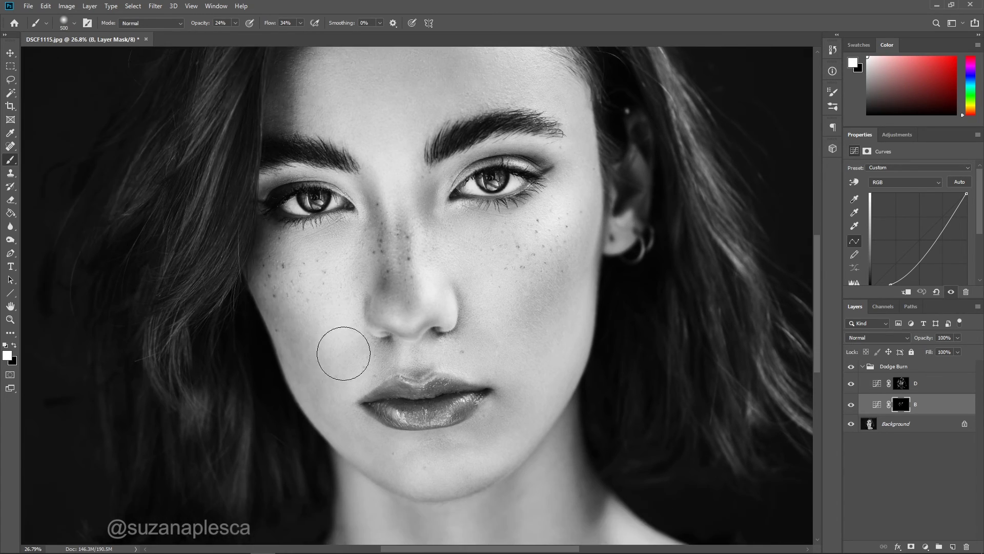
Step: Burn around the nostrils on the B mask with the brush reduced to 100 px
{"action": "key", "text": "bracketleft"}
{"action": "key", "text": "bracketleft"}
{"action": "key", "text": "bracketleft"}
{"action": "key", "text": "bracketleft"}
{"action": "key", "text": "bracketleft"}
{"action": "key", "text": "bracketleft"}
{"action": "key", "text": "bracketleft"}
{"action": "scroll", "coordinate": [404, 408], "scroll_direction": "down", "scroll_amount": 3}
{"action": "key", "text": "bracketleft"}
{"action": "key", "text": "bracketleft"}
{"action": "key", "text": "bracketleft"}
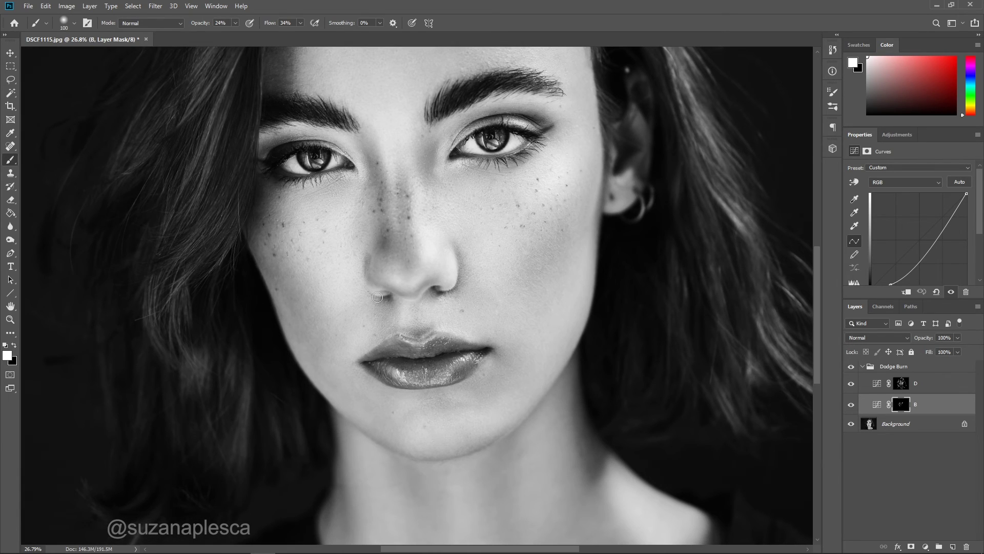
Step: Burn the shading between the nose and upper lip with a small brush of about 100 px
{"action": "key", "text": "bracketleft"}
{"action": "key", "text": "bracketleft"}
{"action": "key", "text": "bracketleft"}
{"action": "key", "text": "bracketleft"}
{"action": "key", "text": "bracketleft"}
{"action": "scroll", "coordinate": [426, 308], "scroll_direction": "up", "scroll_amount": 1}
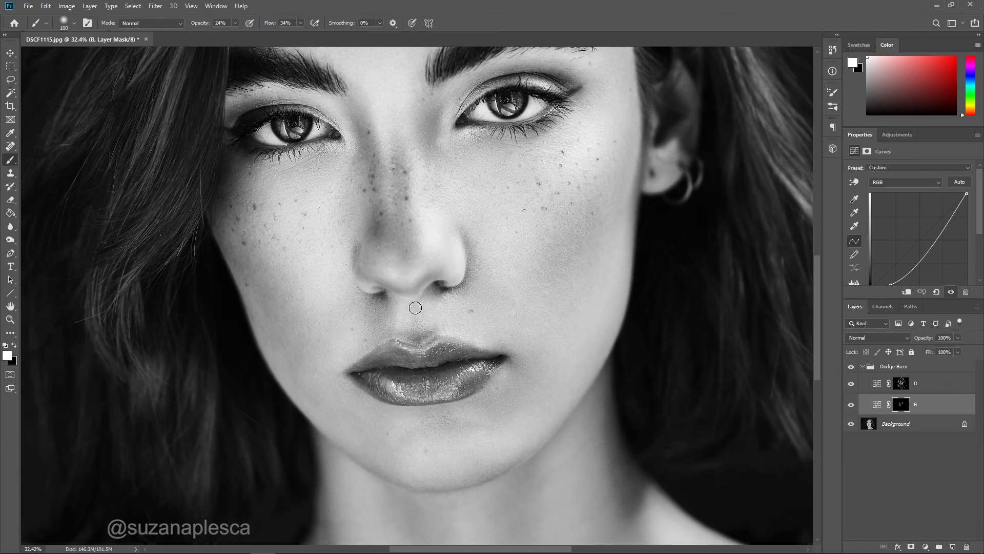
Step: Burn the edges of the lips and the line between them with a brush of 70 to 80 px
{"action": "scroll", "coordinate": [410, 369], "scroll_direction": "up", "scroll_amount": 1}
{"action": "key", "text": "bracketleft"}
{"action": "key", "text": "bracketleft"}
{"action": "key", "text": "bracketleft"}
{"action": "key", "text": "bracketleft"}
{"action": "key", "text": "bracketleft"}
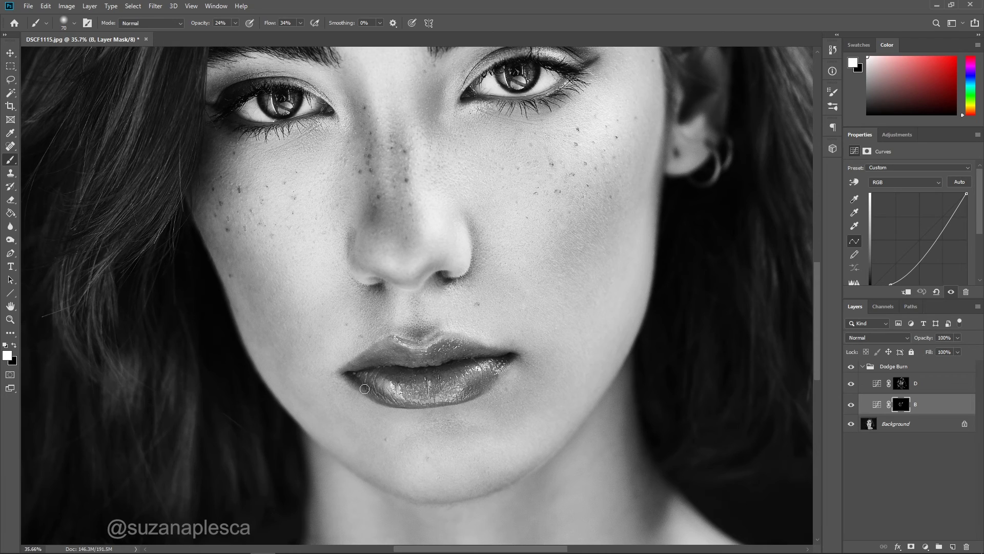
{"action": "key", "text": "bracketright"}
{"action": "key", "text": "bracketright"}
{"action": "key", "text": "bracketright"}
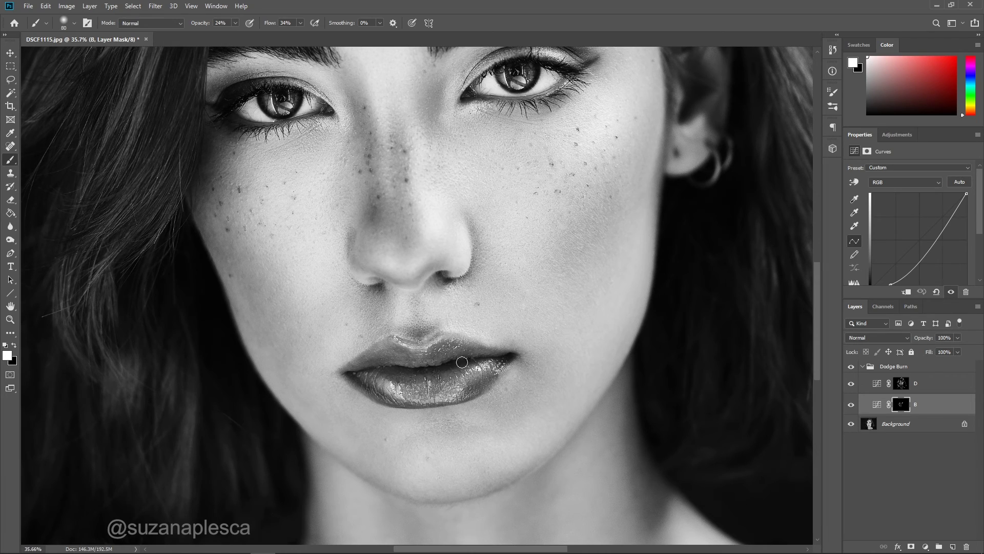
Step: Burn the cupid's bow of the upper lip with the brush reduced to 45 px
{"action": "key", "text": "bracketleft"}
{"action": "key", "text": "bracketleft"}
{"action": "key", "text": "bracketleft"}
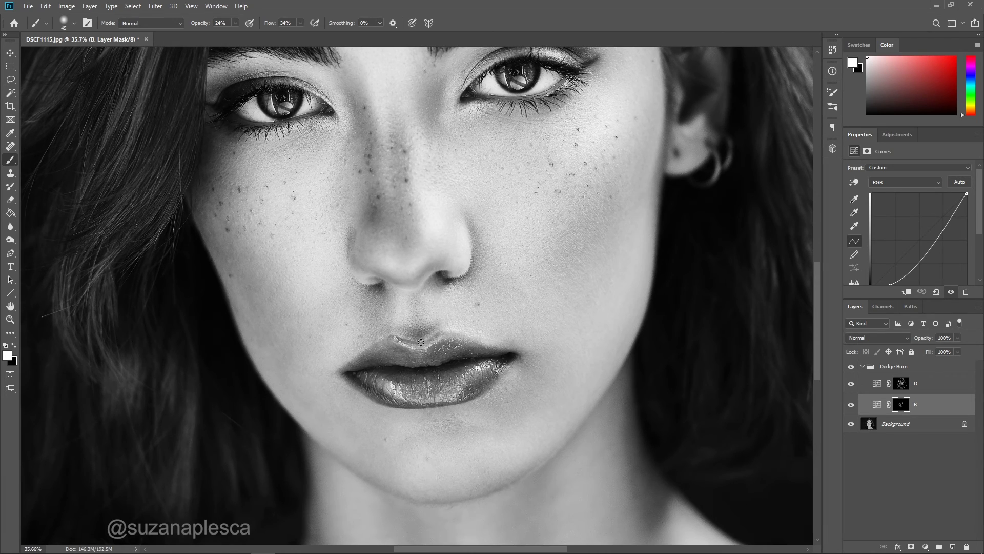
Step: Burn the shadow below the lower lip and around the chin with a 150 px brush
{"action": "key", "text": "bracketright"}
{"action": "key", "text": "bracketright"}
{"action": "key", "text": "bracketright"}
{"action": "key", "text": "bracketright"}
{"action": "key", "text": "bracketright"}
{"action": "key", "text": "bracketright"}
{"action": "scroll", "coordinate": [479, 432], "scroll_direction": "down", "scroll_amount": 3}
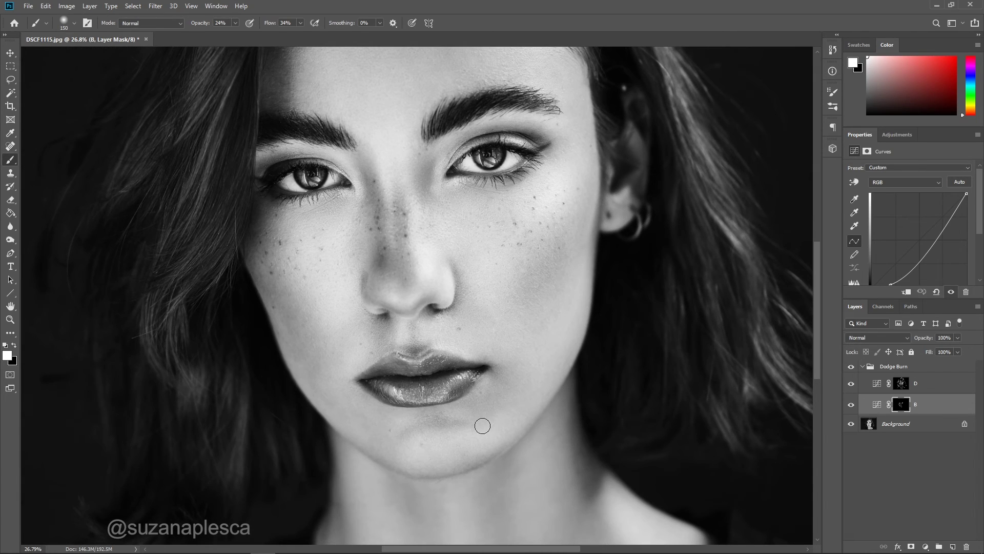
Step: Burn the jawline and the ear on the B mask with the brush reduced to 100 px
{"action": "key", "text": "bracketleft"}
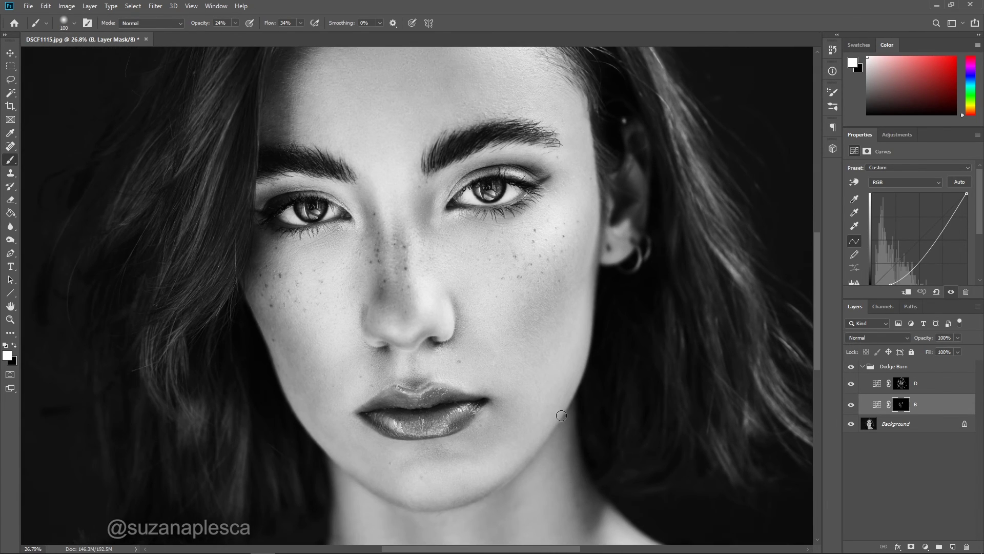
{"action": "scroll", "coordinate": [481, 445], "scroll_direction": "up", "scroll_amount": 2}
{"action": "scroll", "coordinate": [596, 285], "scroll_direction": "up", "scroll_amount": 2}
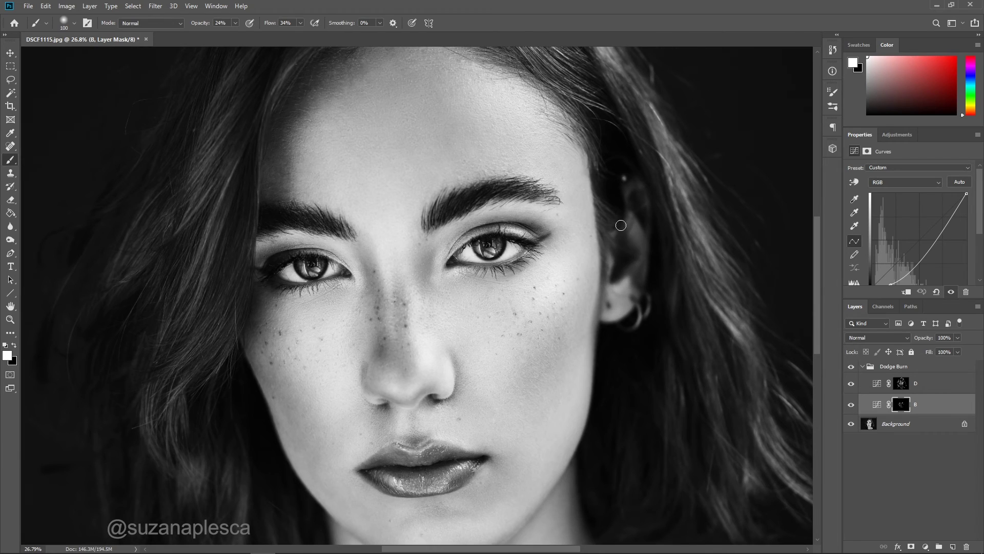
Step: Burn the hollow of the ear-side cheek with the brush enlarged to 400 px
{"action": "key", "text": "bracketright"}
{"action": "key", "text": "bracketright"}
{"action": "key", "text": "bracketright"}
{"action": "key", "text": "bracketright"}
{"action": "key", "text": "bracketright"}
{"action": "key", "text": "bracketright"}
{"action": "key", "text": "bracketright"}
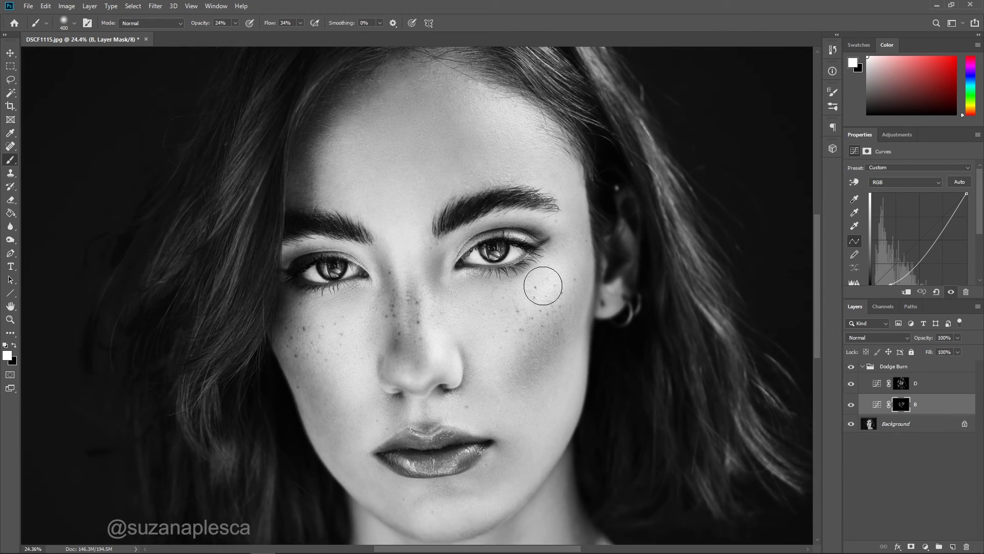
Step: Burn the upper forehead below the hairline on the B mask with the brush enlarged to 700 px
{"action": "scroll", "coordinate": [545, 283], "scroll_direction": "down", "scroll_amount": 1}
{"action": "scroll", "coordinate": [361, 198], "scroll_direction": "down", "scroll_amount": 2}
{"action": "key", "text": "bracketright"}
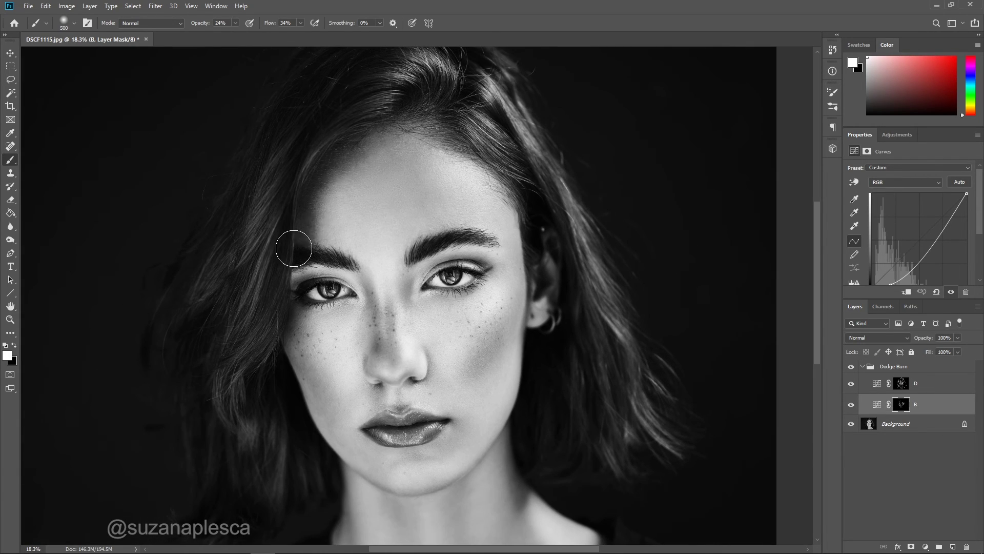
{"action": "key", "text": "bracketright"}
{"action": "key", "text": "bracketright"}
{"action": "left_click_drag", "start_coordinate": [412, 134], "coordinate": [407, 181]}
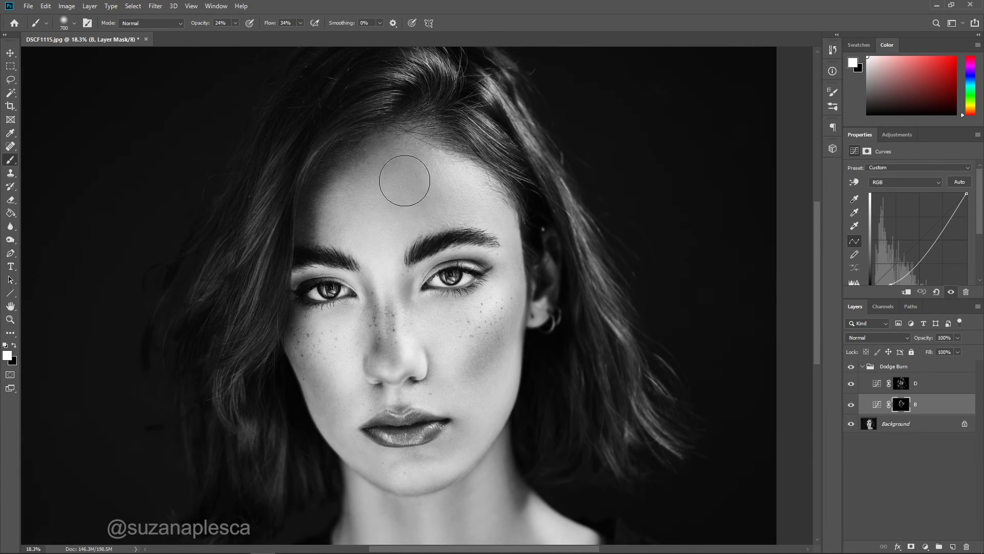
Step: Burn both sides of the neck on the B mask, using a larger brush on the ear side
{"action": "key", "text": "bracketleft"}
{"action": "key", "text": "bracketleft"}
{"action": "key", "text": "bracketleft"}
{"action": "scroll", "coordinate": [505, 198], "scroll_direction": "down", "scroll_amount": 3}
{"action": "scroll", "coordinate": [400, 465], "scroll_direction": "down", "scroll_amount": 1}
{"action": "key", "text": "bracketleft"}
{"action": "key", "text": "bracketleft"}
{"action": "key", "text": "bracketleft"}
{"action": "left_click_drag", "start_coordinate": [380, 435], "coordinate": [381, 491]}
{"action": "key", "text": "bracketright"}
{"action": "key", "text": "bracketright"}
{"action": "key", "text": "bracketright"}
{"action": "key", "text": "bracketright"}
{"action": "mouse_move", "coordinate": [504, 529]}
{"action": "left_mouse_down"}
{"action": "mouse_move", "coordinate": [530, 485]}
{"action": "mouse_move", "coordinate": [535, 388]}
{"action": "left_mouse_up"}
Step: Burn the lower ends of the hair on the side opposite the visible ear with a smaller brush
{"action": "key", "text": "bracketleft"}
{"action": "key", "text": "bracketleft"}
{"action": "scroll", "coordinate": [540, 351], "scroll_direction": "up", "scroll_amount": 2}
{"action": "key", "text": "bracketleft"}
{"action": "key", "text": "bracketleft"}
{"action": "key", "text": "bracketleft"}
{"action": "mouse_move", "coordinate": [327, 464]}
{"action": "left_mouse_down"}
{"action": "mouse_move", "coordinate": [350, 476]}
{"action": "mouse_move", "coordinate": [282, 473]}
{"action": "mouse_move", "coordinate": [262, 446]}
{"action": "mouse_move", "coordinate": [258, 491]}
{"action": "mouse_move", "coordinate": [290, 474]}
{"action": "mouse_move", "coordinate": [266, 468]}
{"action": "left_mouse_up"}
{"action": "key", "text": "bracketright"}
{"action": "key", "text": "bracketright"}
{"action": "key", "text": "bracketright"}
{"action": "key", "text": "bracketright"}
{"action": "key", "text": "bracketright"}
{"action": "key", "text": "bracketleft"}
{"action": "key", "text": "bracketleft"}
{"action": "key", "text": "bracketleft"}
{"action": "key", "text": "bracketleft"}
{"action": "scroll", "coordinate": [277, 410], "scroll_direction": "up", "scroll_amount": 1}
{"action": "key", "text": "bracketleft"}
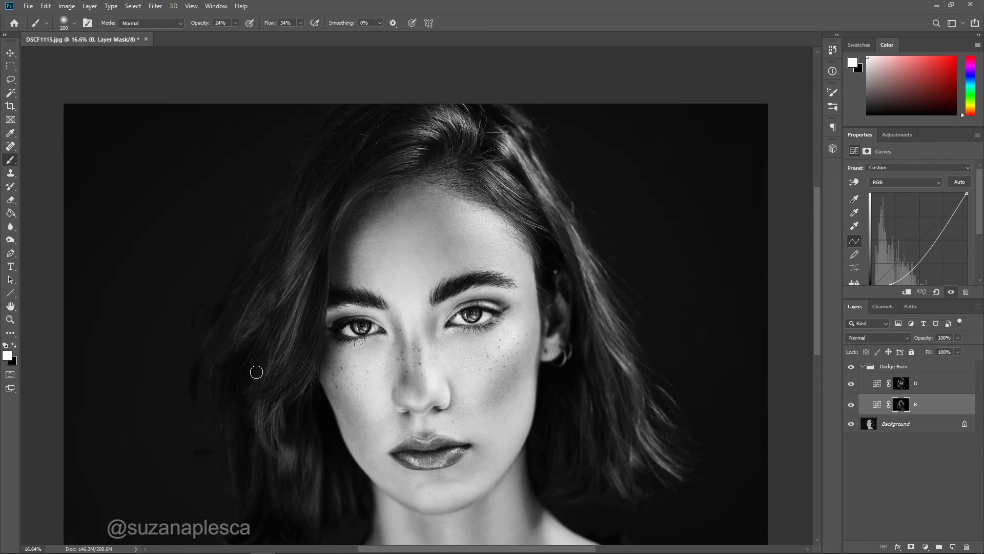
Step: Burn the hair sweeping up from the shaded side of the forehead to the crown on the B mask
{"action": "key", "text": "bracketright"}
{"action": "key", "text": "bracketright"}
{"action": "key", "text": "bracketright"}
{"action": "scroll", "coordinate": [246, 319], "scroll_direction": "up", "scroll_amount": 2}
{"action": "left_click_drag", "start_coordinate": [309, 231], "coordinate": [430, 162]}
{"action": "key", "text": "bracketleft"}
{"action": "left_click_drag", "start_coordinate": [354, 224], "coordinate": [423, 173]}
{"action": "key", "text": "bracketleft"}
Step: Burn the hair near the crown on the ear side of the head with an enlarged brush
{"action": "key", "text": "bracketright"}
{"action": "key", "text": "bracketright"}
{"action": "key", "text": "bracketright"}
{"action": "key", "text": "bracketright"}
{"action": "key", "text": "bracketright"}
{"action": "key", "text": "bracketright"}
{"action": "mouse_move", "coordinate": [460, 213]}
{"action": "left_mouse_down"}
{"action": "mouse_move", "coordinate": [460, 203]}
{"action": "mouse_move", "coordinate": [449, 206]}
{"action": "mouse_move", "coordinate": [514, 223]}
{"action": "left_mouse_up"}
Step: Burn the hair beside the neck below the ear with a 500 px brush, and return the brush to 200 px
{"action": "key", "text": "bracketleft"}
{"action": "key", "text": "bracketleft"}
{"action": "key", "text": "bracketleft"}
{"action": "key", "text": "bracketleft"}
{"action": "scroll", "coordinate": [419, 218], "scroll_direction": "down", "scroll_amount": 1}
{"action": "key", "text": "bracketleft"}
{"action": "scroll", "coordinate": [537, 180], "scroll_direction": "down", "scroll_amount": 3}
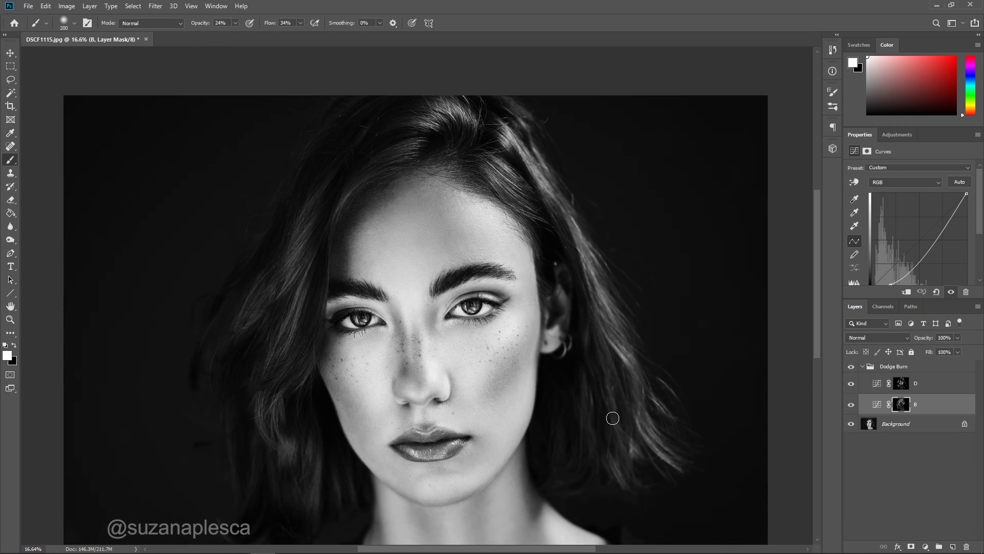
{"action": "scroll", "coordinate": [611, 315], "scroll_direction": "down", "scroll_amount": 2}
{"action": "key", "text": "bracketright"}
{"action": "key", "text": "bracketright"}
{"action": "key", "text": "bracketright"}
{"action": "left_click_drag", "start_coordinate": [549, 346], "coordinate": [555, 336]}
{"action": "key", "text": "bracketleft"}
{"action": "key", "text": "bracketleft"}
{"action": "key", "text": "bracketleft"}
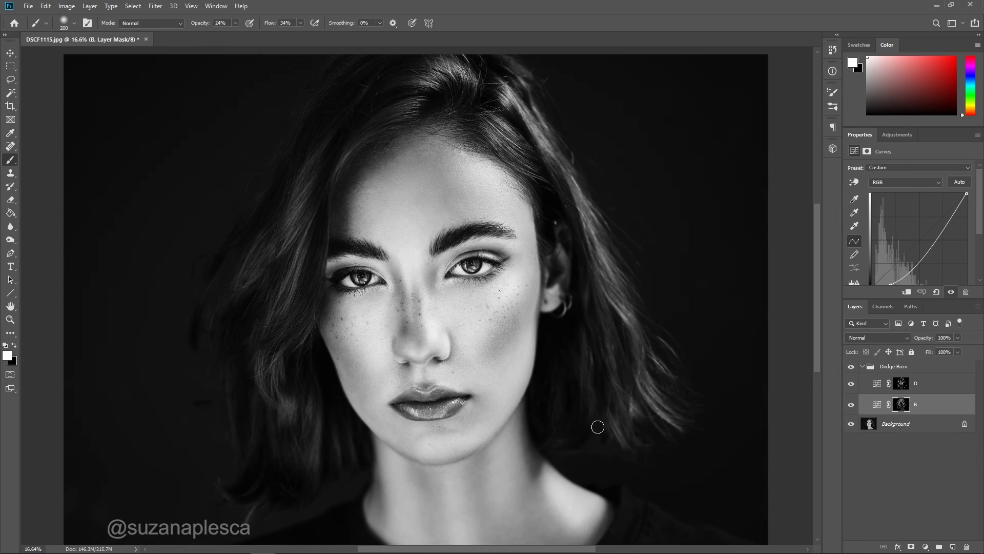
Step: Compare the whole portrait with and without the Dodge Burn group
{"action": "scroll", "coordinate": [454, 331], "scroll_direction": "down", "scroll_amount": 4}
{"action": "key", "text": "ctrl+0"}
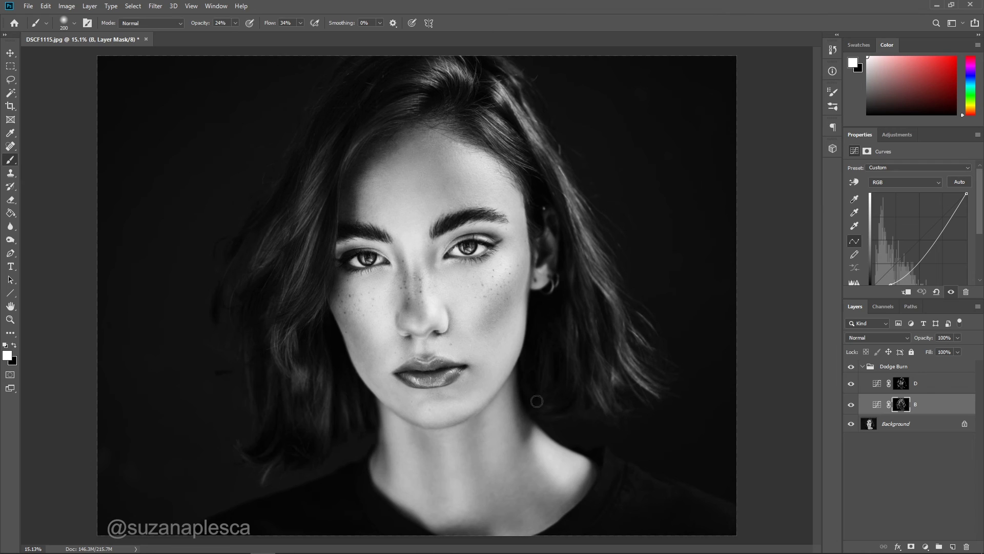
{"action": "left_click", "coordinate": [850, 366]}
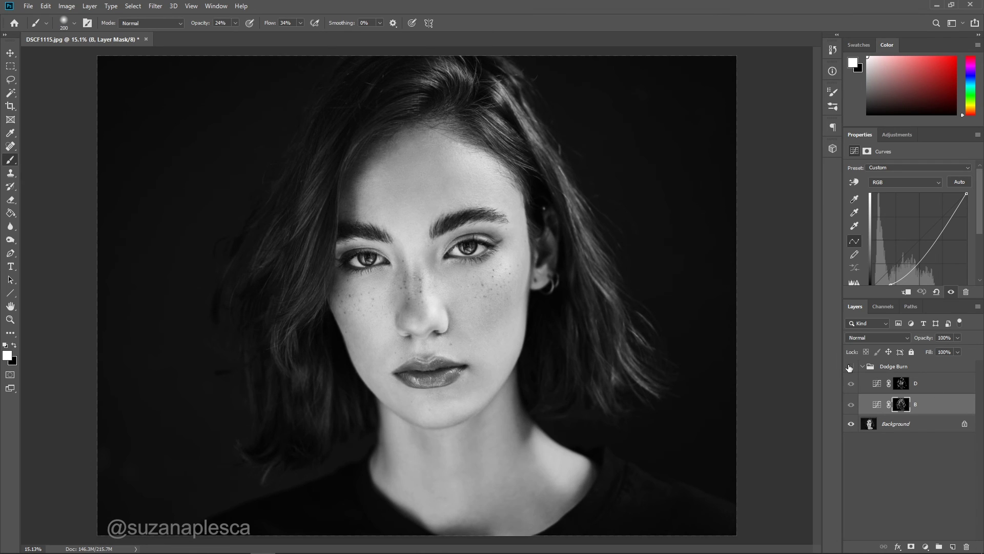
{"action": "left_click", "coordinate": [851, 367]}
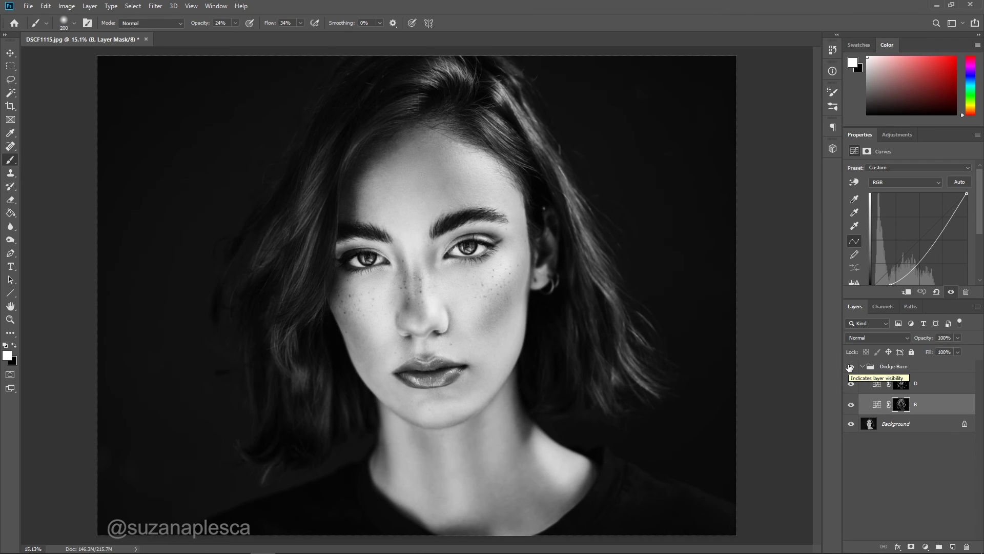
Step: Set the opacity of the D curves layer to 50% and compare the image with and without it
{"action": "left_click", "coordinate": [941, 390]}
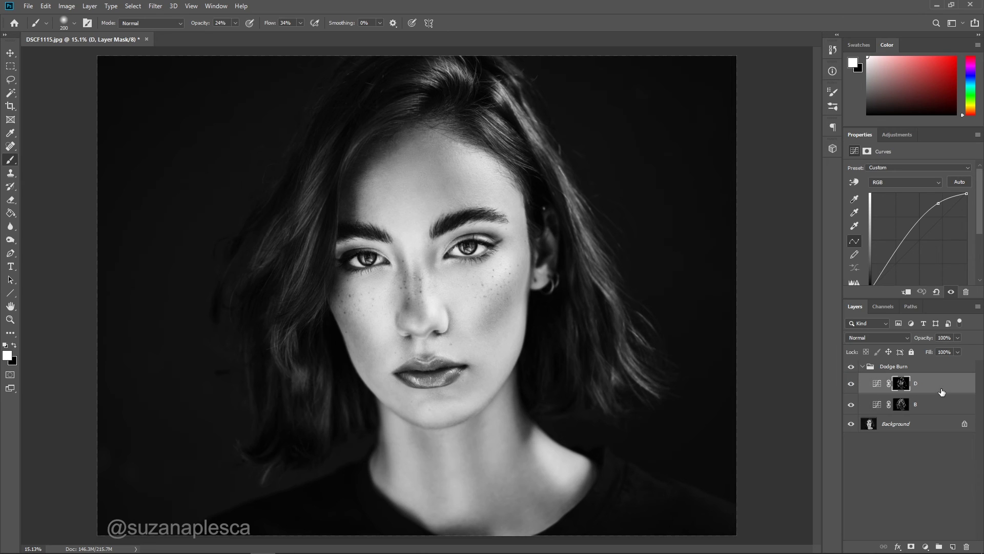
{"action": "left_click", "coordinate": [849, 384]}
{"action": "left_click", "coordinate": [849, 383]}
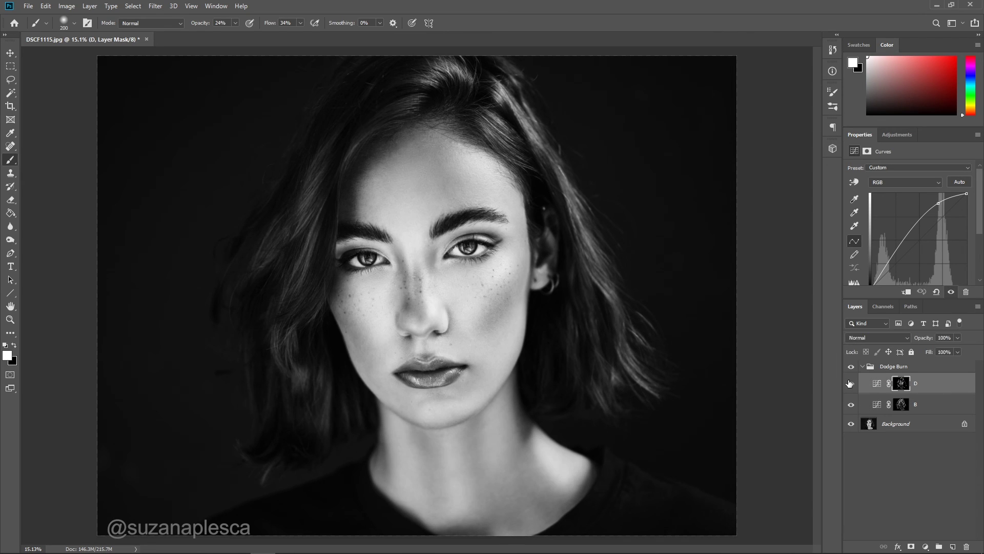
{"action": "left_click_drag", "start_coordinate": [937, 348], "coordinate": [936, 349]}
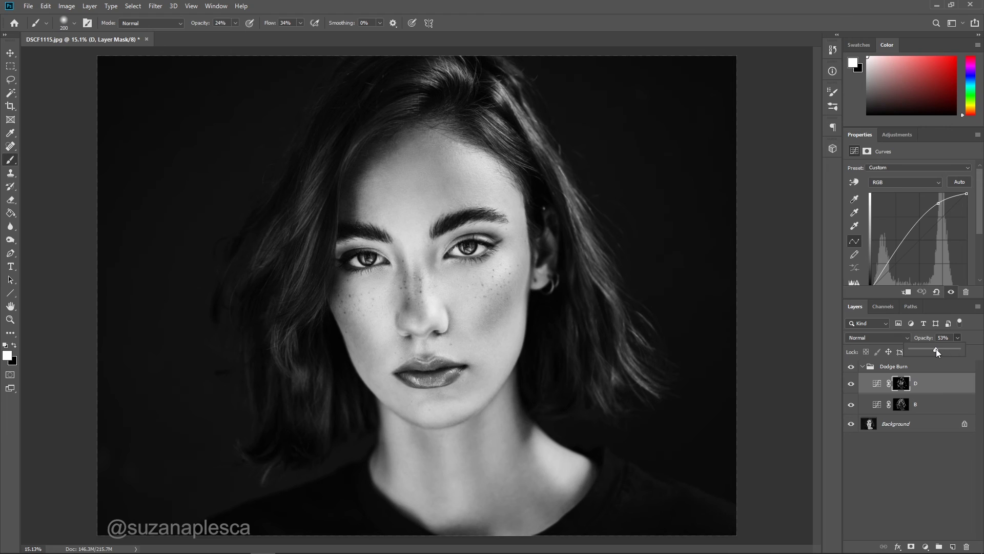
{"action": "left_click", "coordinate": [953, 337]}
{"action": "type", "text": "50"}
{"action": "key", "text": "Return"}
{"action": "left_click", "coordinate": [877, 383]}
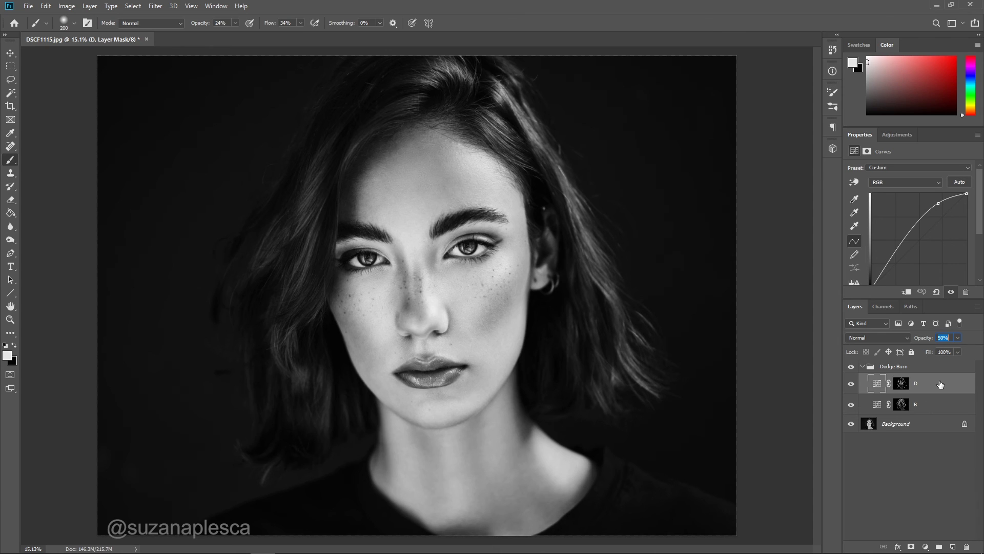
{"action": "left_click", "coordinate": [851, 384]}
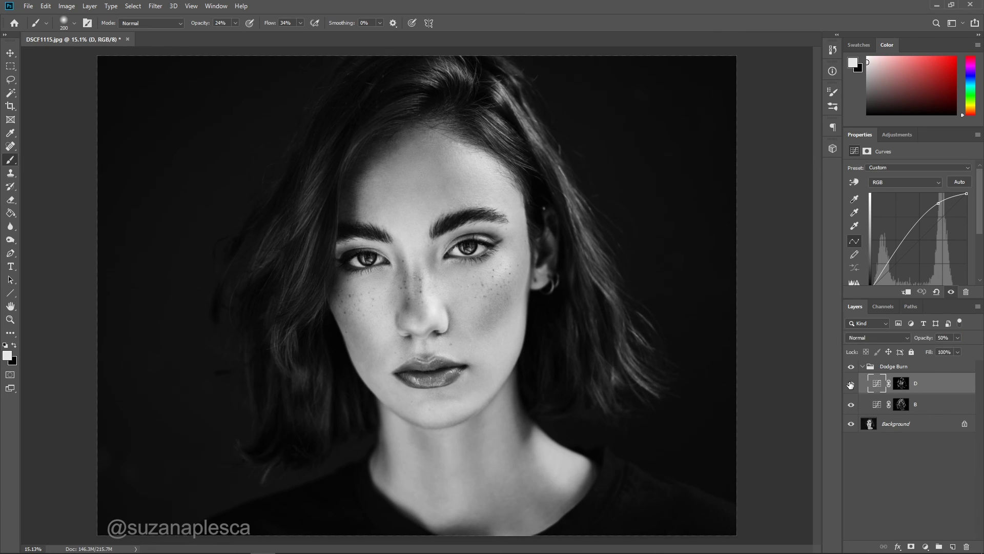
Step: Set the opacity of the B curves layer to 50% and compare the image with and without it
{"action": "left_click", "coordinate": [901, 404]}
{"action": "left_click", "coordinate": [852, 405]}
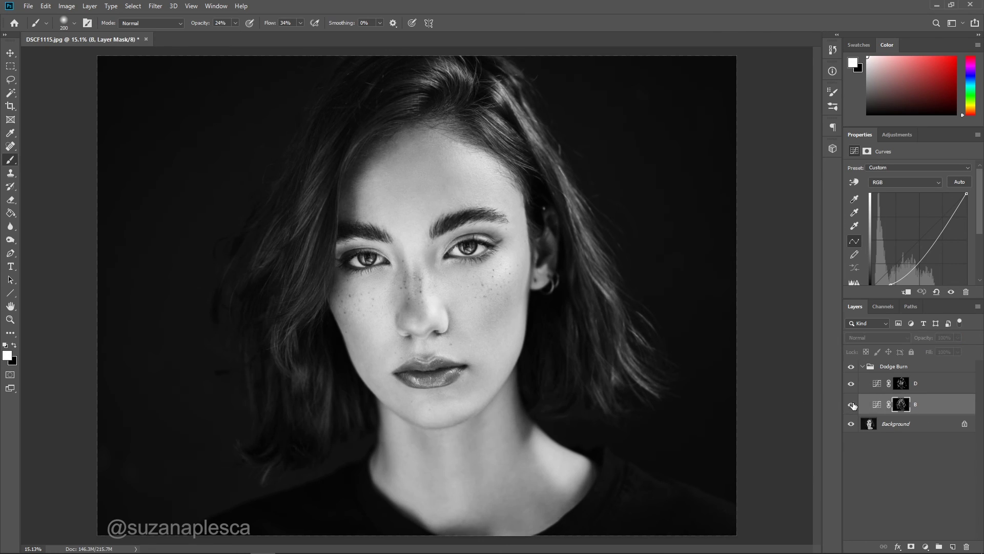
{"action": "left_click", "coordinate": [852, 404]}
{"action": "left_click", "coordinate": [953, 340]}
{"action": "type", "text": "50"}
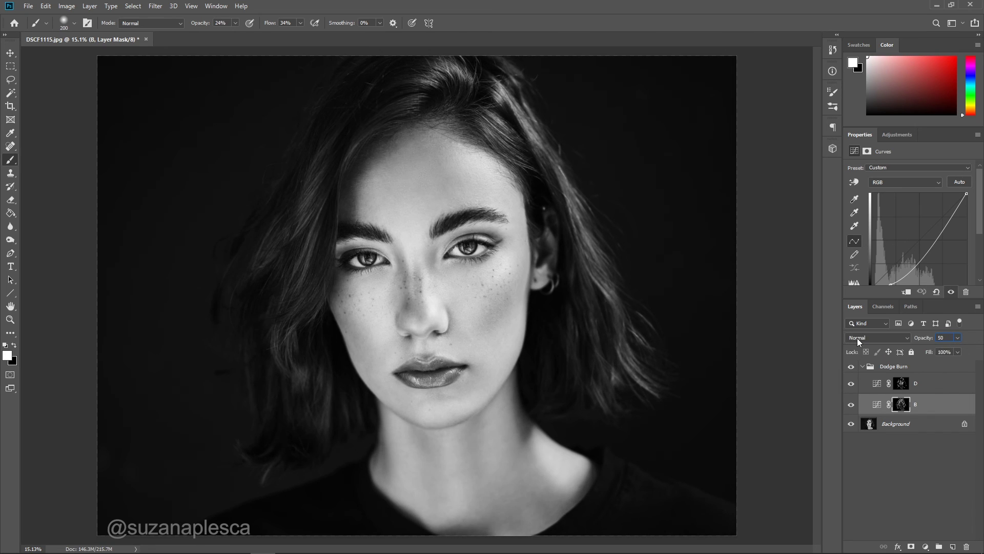
{"action": "left_click", "coordinate": [927, 405]}
{"action": "left_click", "coordinate": [851, 404]}
{"action": "left_click", "coordinate": [850, 404]}
Step: Set the opacity of the Dodge Burn group to 70% and compare the image with and without it
{"action": "left_click", "coordinate": [910, 367]}
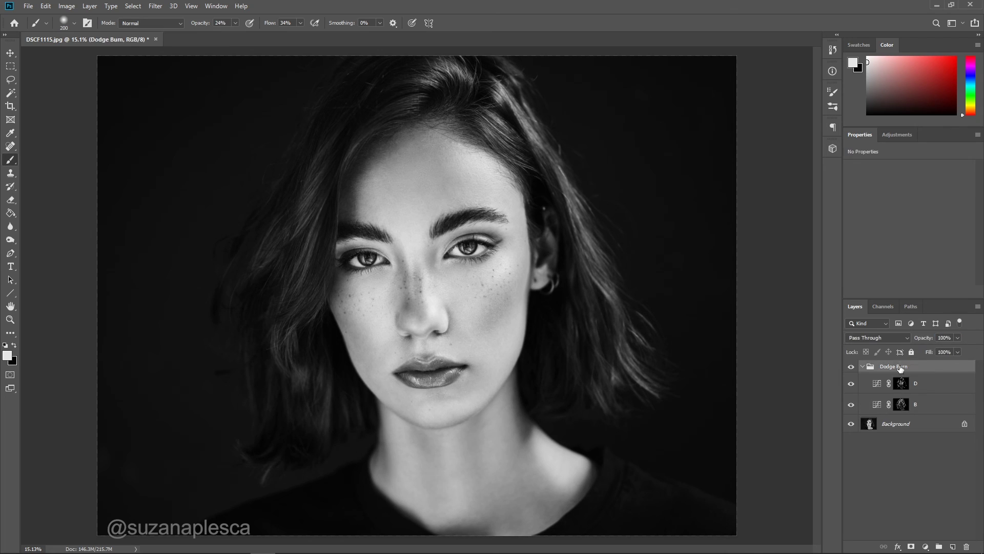
{"action": "left_click", "coordinate": [850, 367]}
{"action": "left_click", "coordinate": [851, 367]}
{"action": "left_click", "coordinate": [953, 338]}
{"action": "type", "text": "70"}
{"action": "left_click", "coordinate": [852, 367]}
{"action": "left_click", "coordinate": [852, 368]}
{"action": "scroll", "coordinate": [494, 325], "scroll_direction": "up", "scroll_amount": 3}
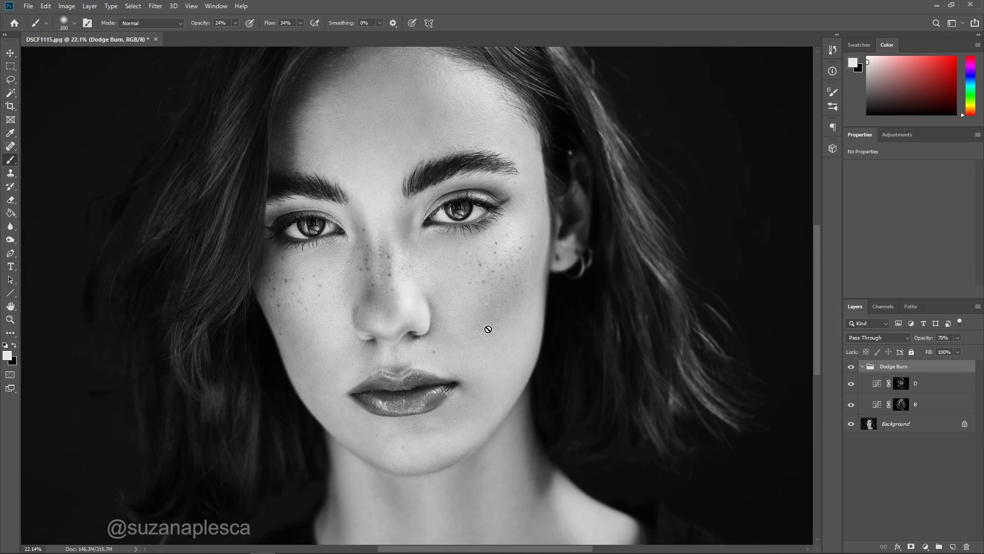
Step: Reduce the Dodge Burn group's opacity to 60% and check the portrait with and without the group
{"action": "left_click", "coordinate": [851, 367]}
{"action": "left_click", "coordinate": [852, 368]}
{"action": "type", "text": "60"}
{"action": "key", "text": "Return"}
{"action": "left_click", "coordinate": [849, 367]}
{"action": "left_click", "coordinate": [849, 368]}
{"action": "scroll", "coordinate": [624, 429], "scroll_direction": "down", "scroll_amount": 2}
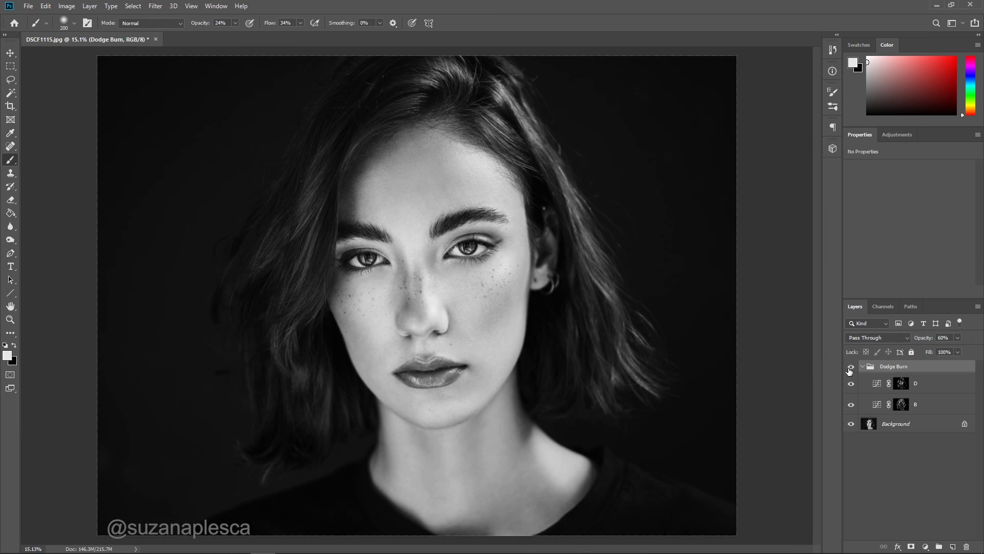
{"action": "left_click", "coordinate": [851, 367]}
{"action": "left_click", "coordinate": [851, 368]}
Step: Collapse the Dodge Burn group and add a Curves adjustment layer named "darken" above it
{"action": "left_click", "coordinate": [863, 367]}
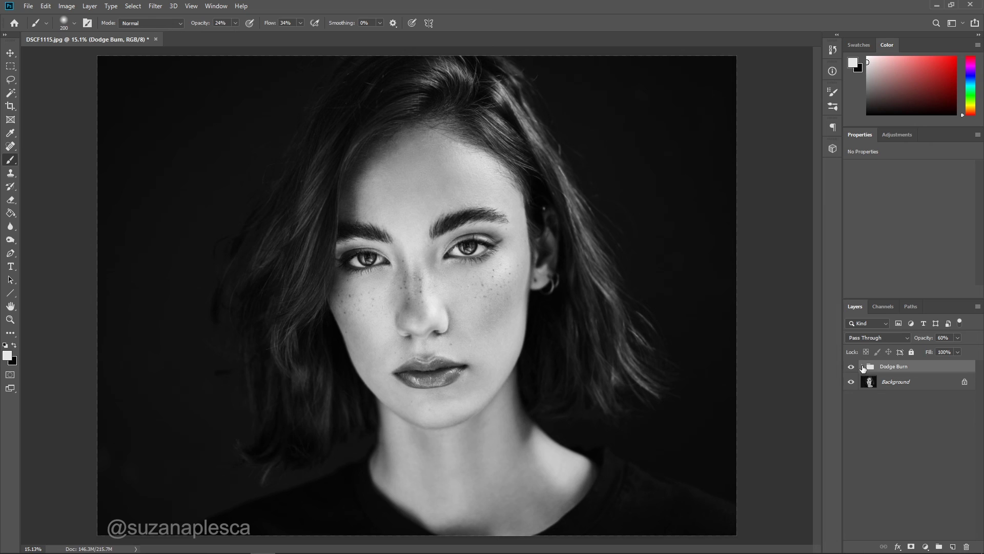
{"action": "left_click", "coordinate": [925, 546]}
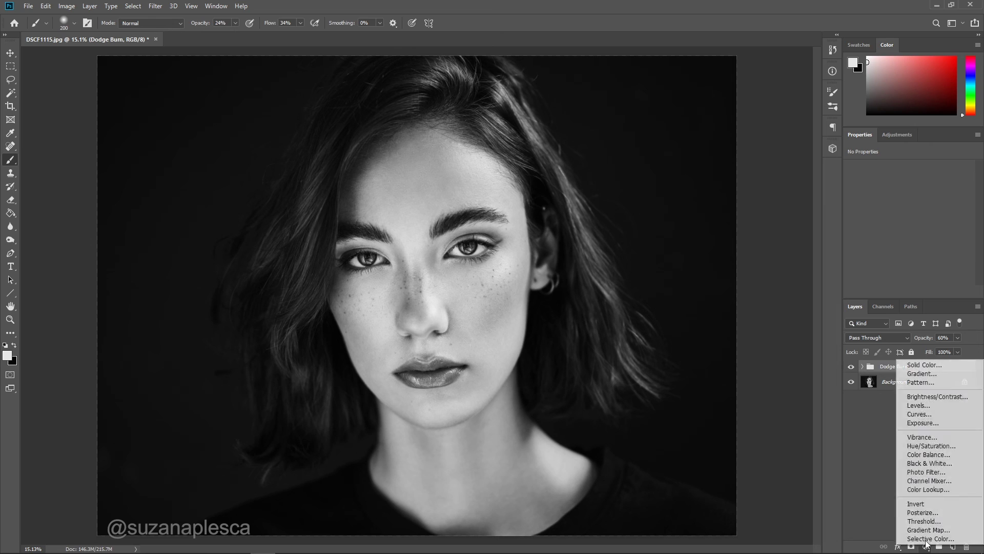
{"action": "left_click", "coordinate": [927, 416]}
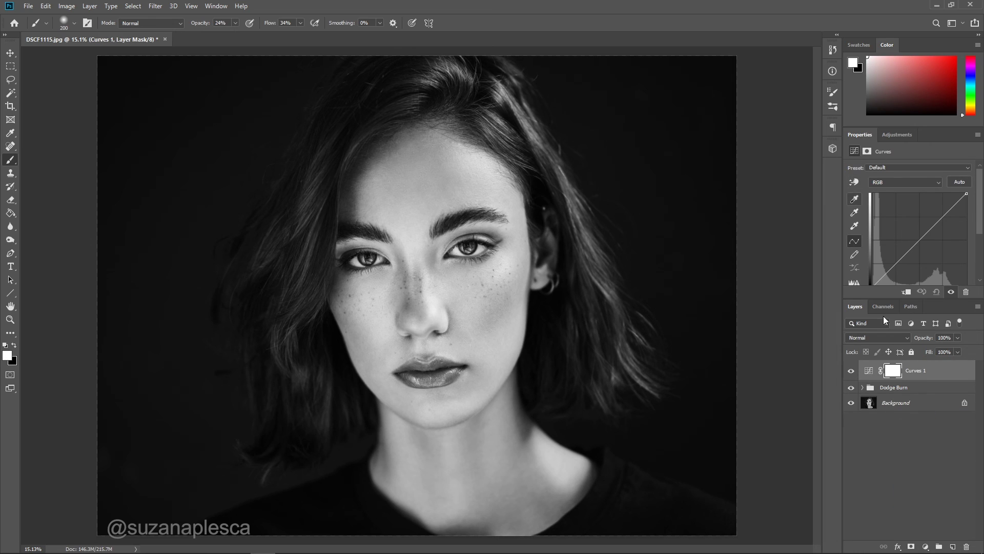
{"action": "double_click", "coordinate": [914, 370]}
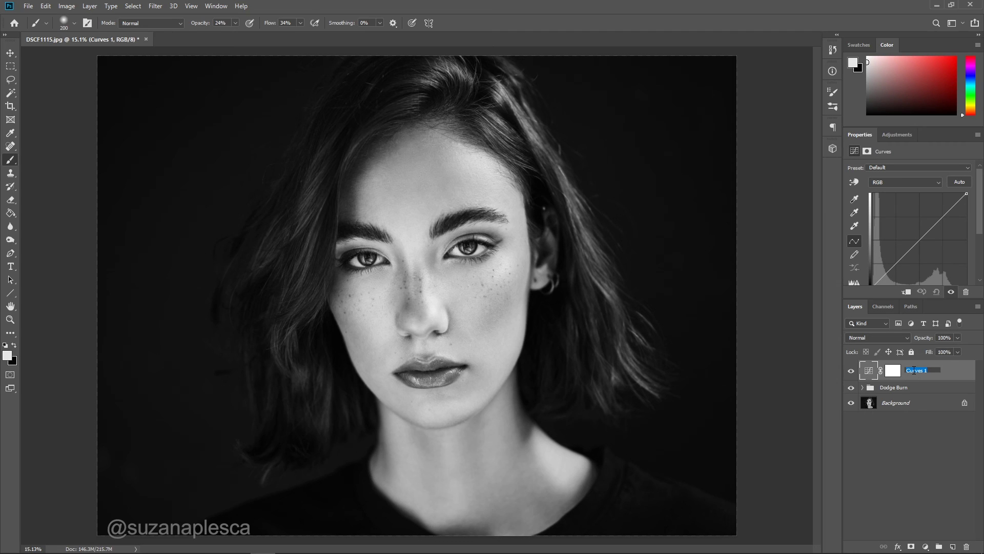
{"action": "type", "text": "darken"}
{"action": "key", "text": "Return"}
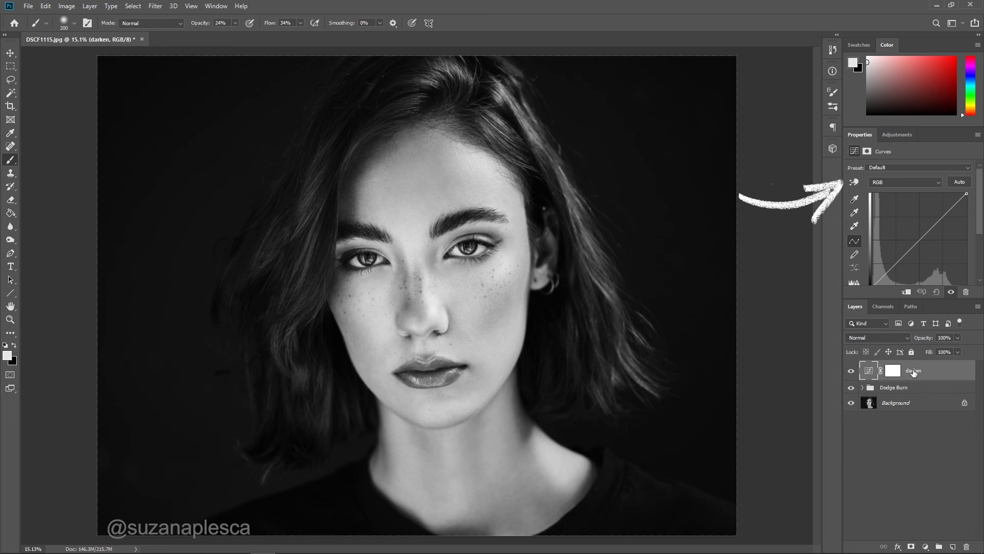
Step: Lower the darken curve by sampling the cheek with the on-image adjustment tool, and compare the result
{"action": "left_click", "coordinate": [853, 181]}
{"action": "left_click_drag", "start_coordinate": [353, 312], "coordinate": [351, 323]}
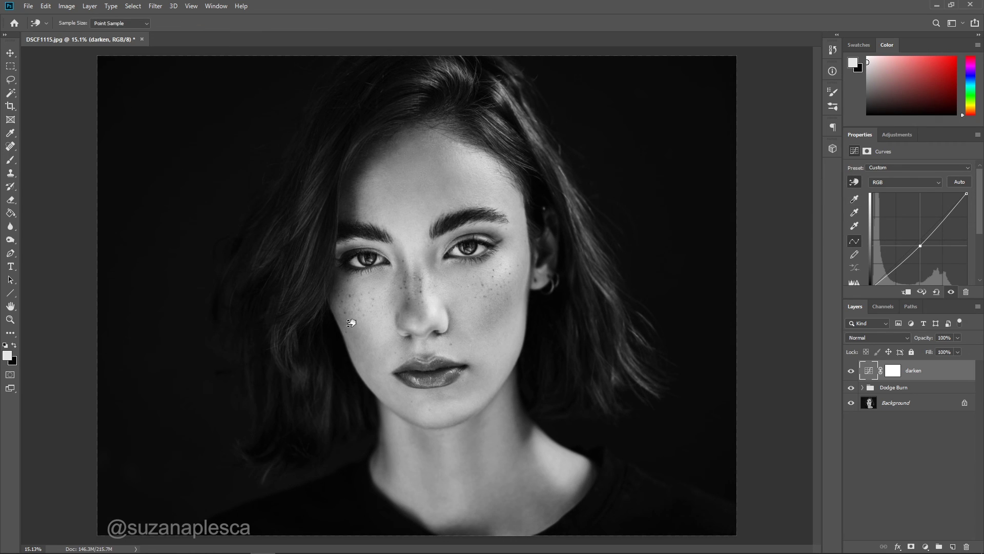
{"action": "left_click", "coordinate": [853, 371]}
{"action": "left_click", "coordinate": [853, 370]}
Step: Group the darken layer and the Dodge Burn group together in a new group
{"action": "left_click", "coordinate": [937, 391]}
{"action": "key", "text": "b"}
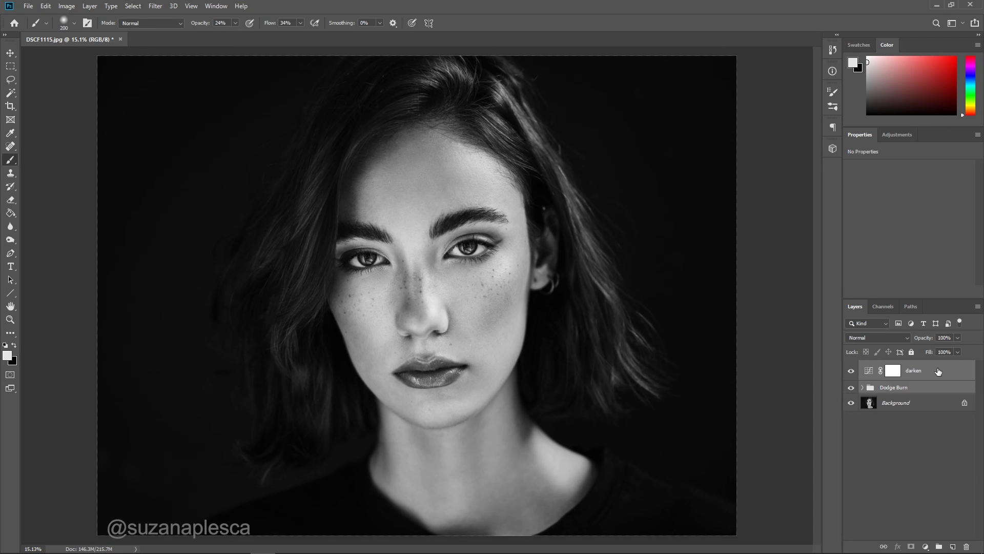
{"action": "left_click_drag", "start_coordinate": [938, 371], "coordinate": [939, 546]}
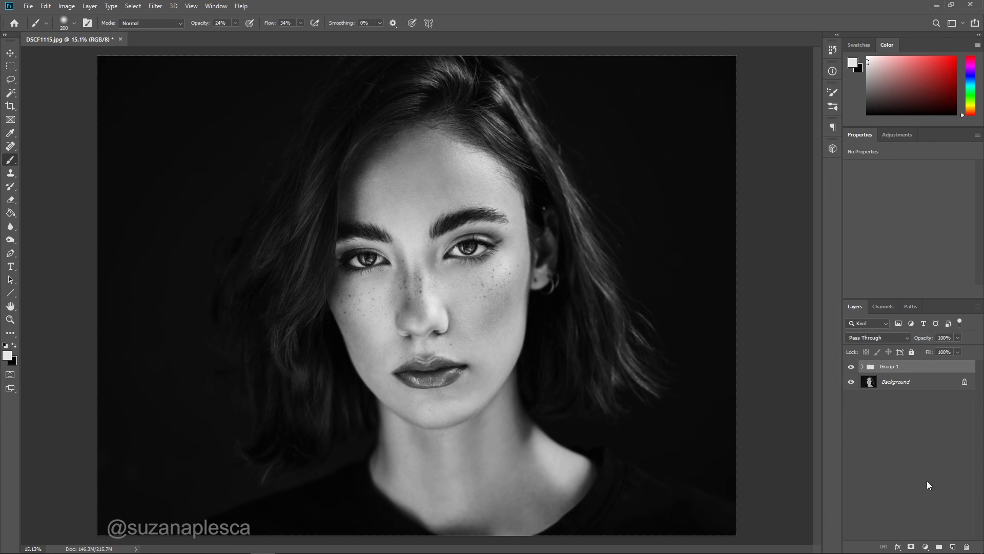
Step: Compare the portrait before and after the complete edit by toggling the new group's visibility, including a close view of the face
{"action": "left_click", "coordinate": [851, 367]}
{"action": "left_click", "coordinate": [852, 367]}
{"action": "left_click", "coordinate": [851, 367]}
{"action": "left_click", "coordinate": [851, 367]}
{"action": "scroll", "coordinate": [433, 307], "scroll_direction": "up", "scroll_amount": 5}
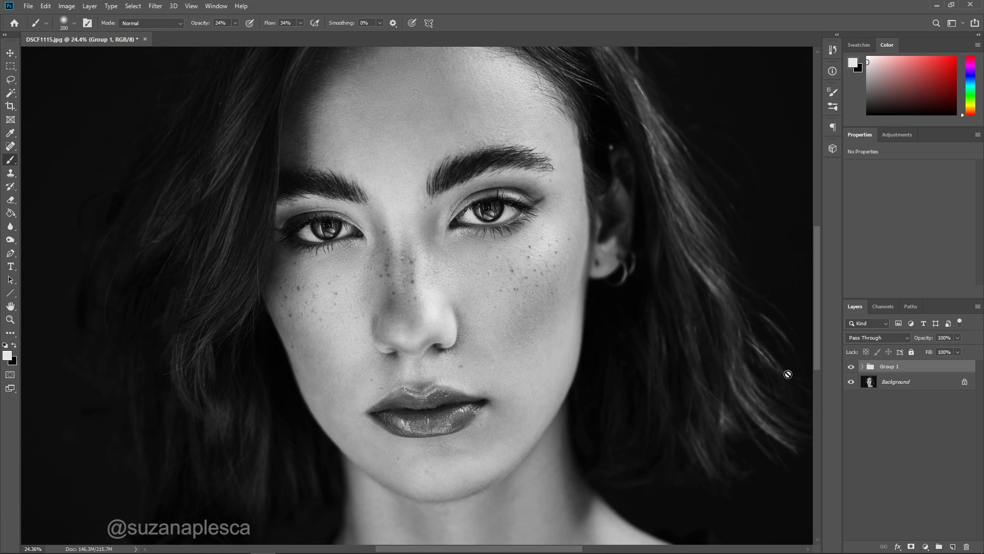
{"action": "left_click", "coordinate": [851, 367]}
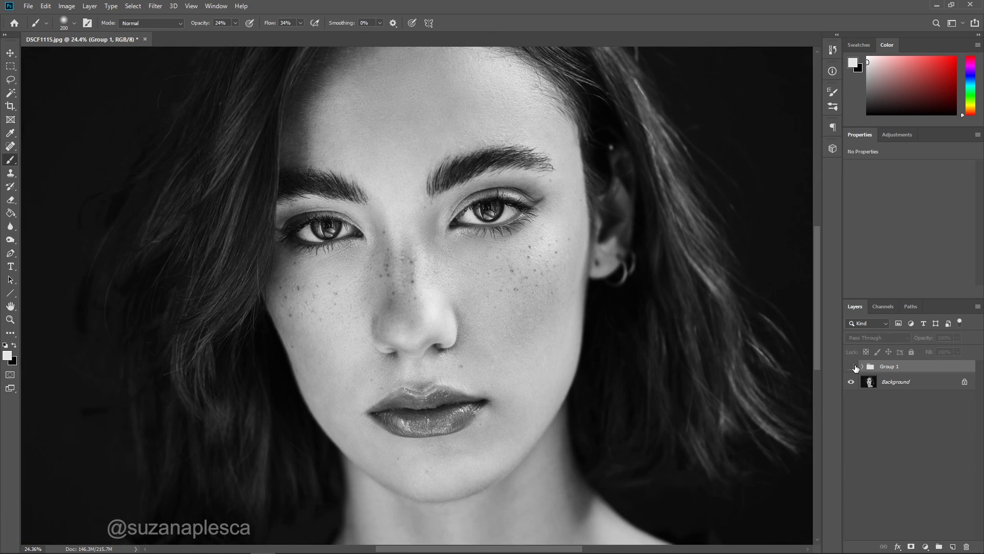
{"action": "left_click", "coordinate": [851, 367]}
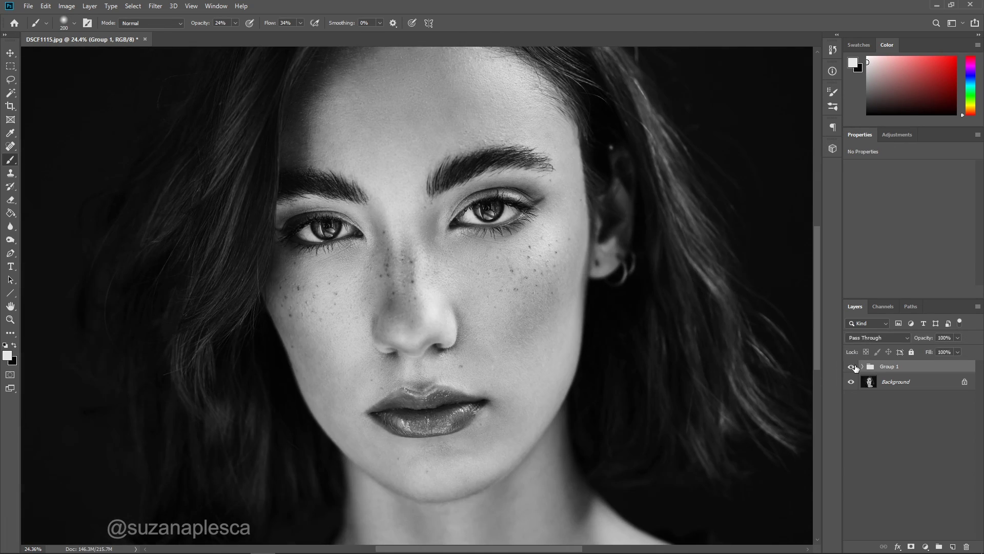